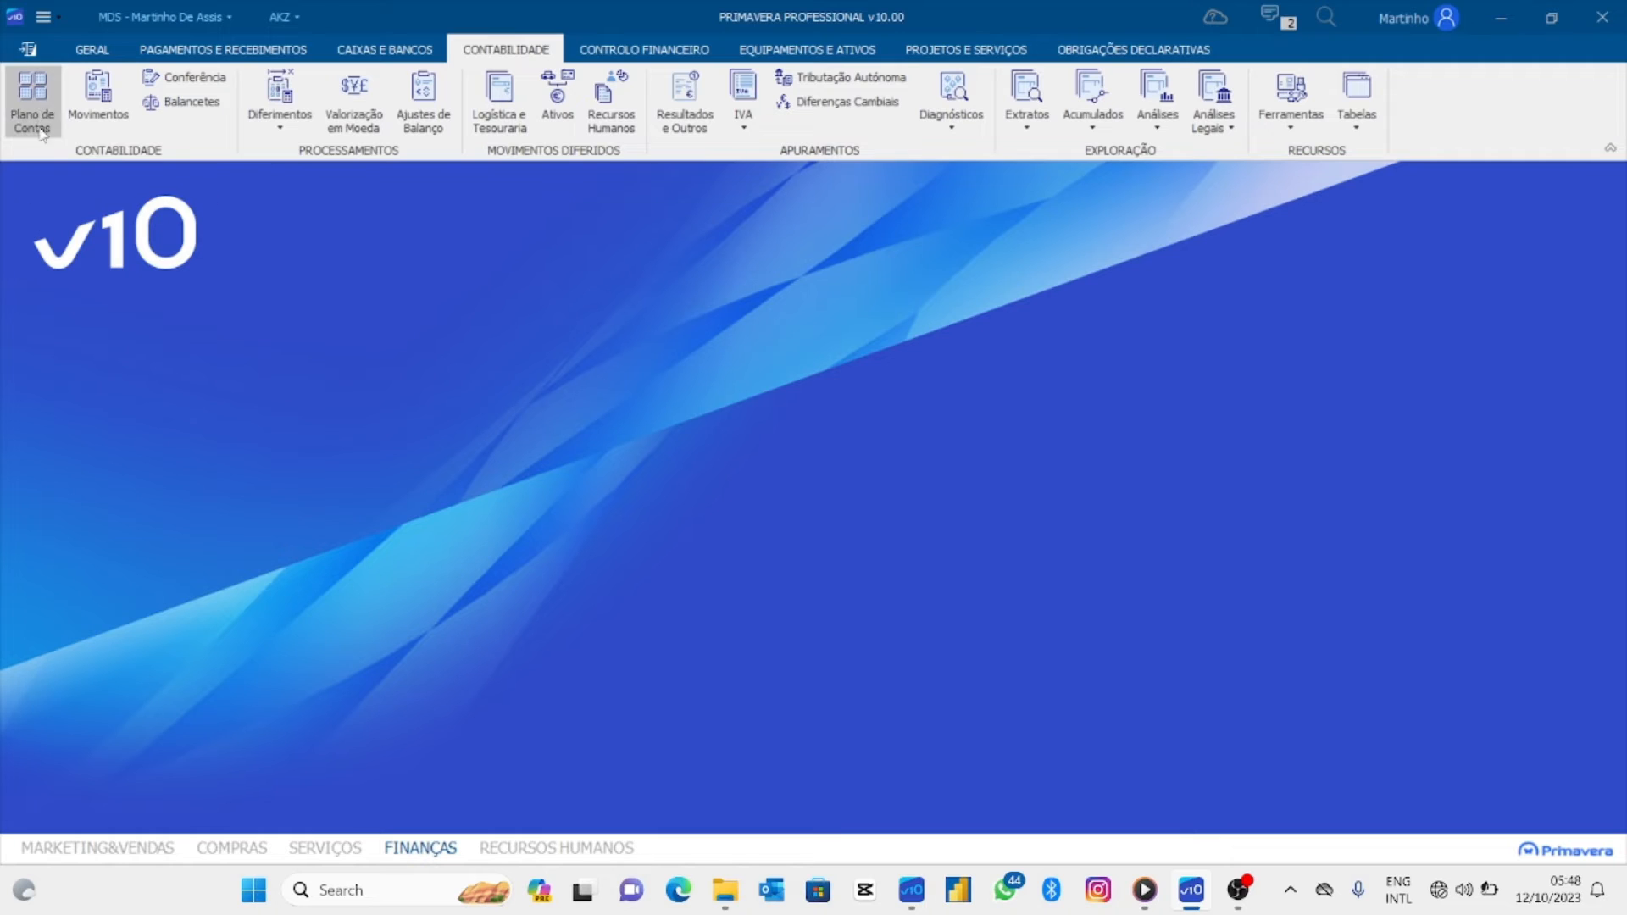
Open the account form of the chart of accounts and place it in the middle of the maximized program window.
left_click(38, 92)
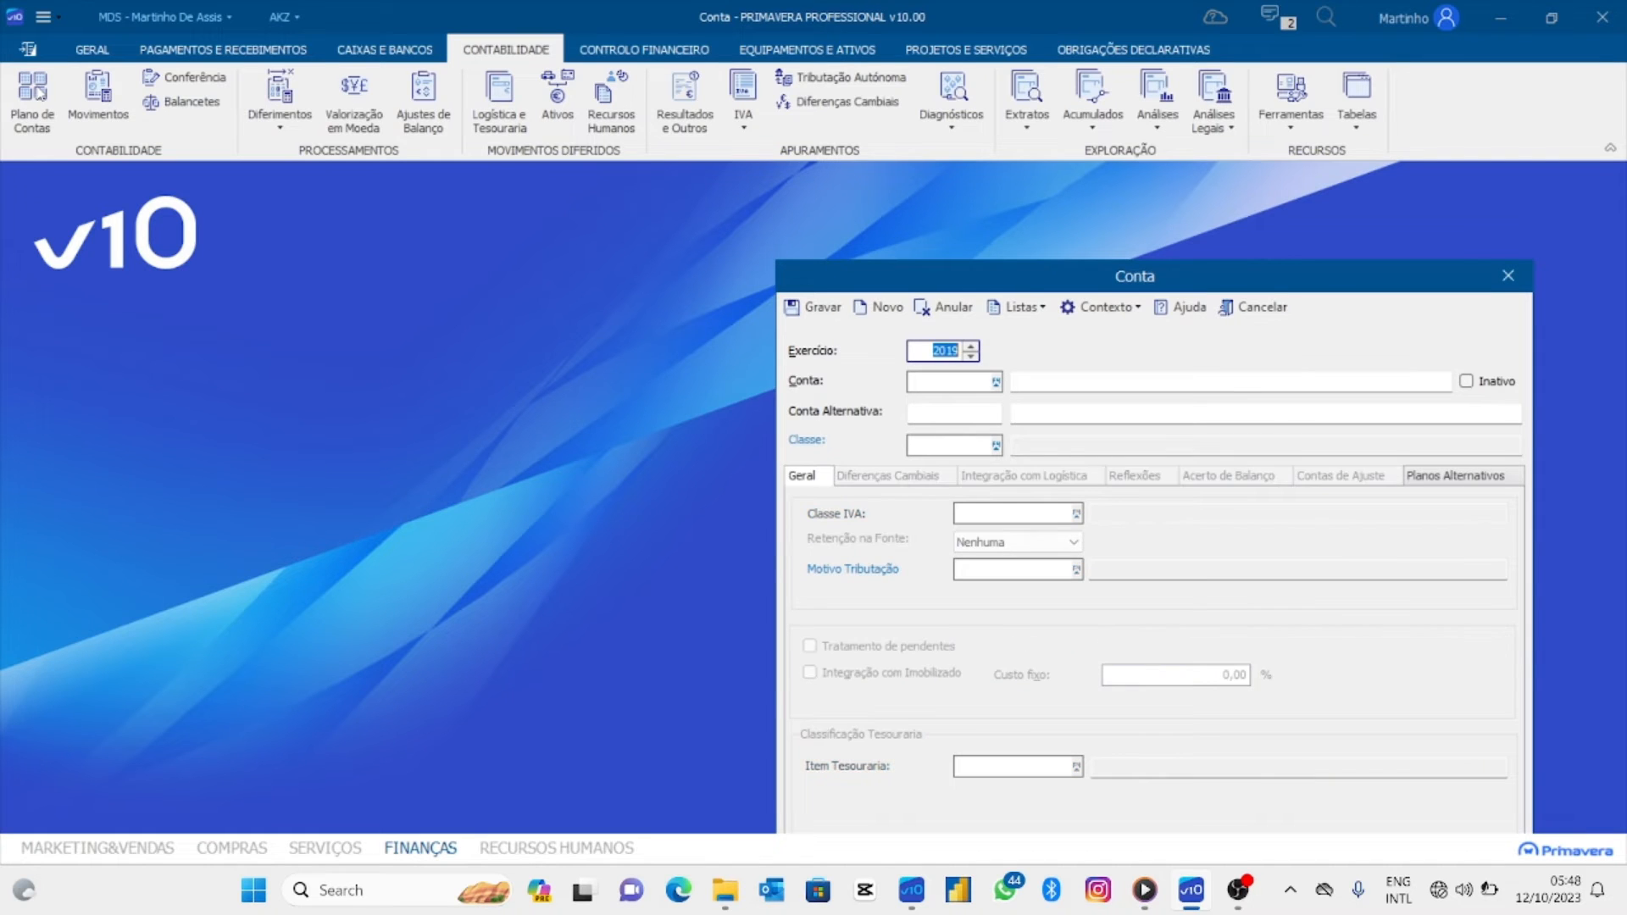
key("alt+Tab")
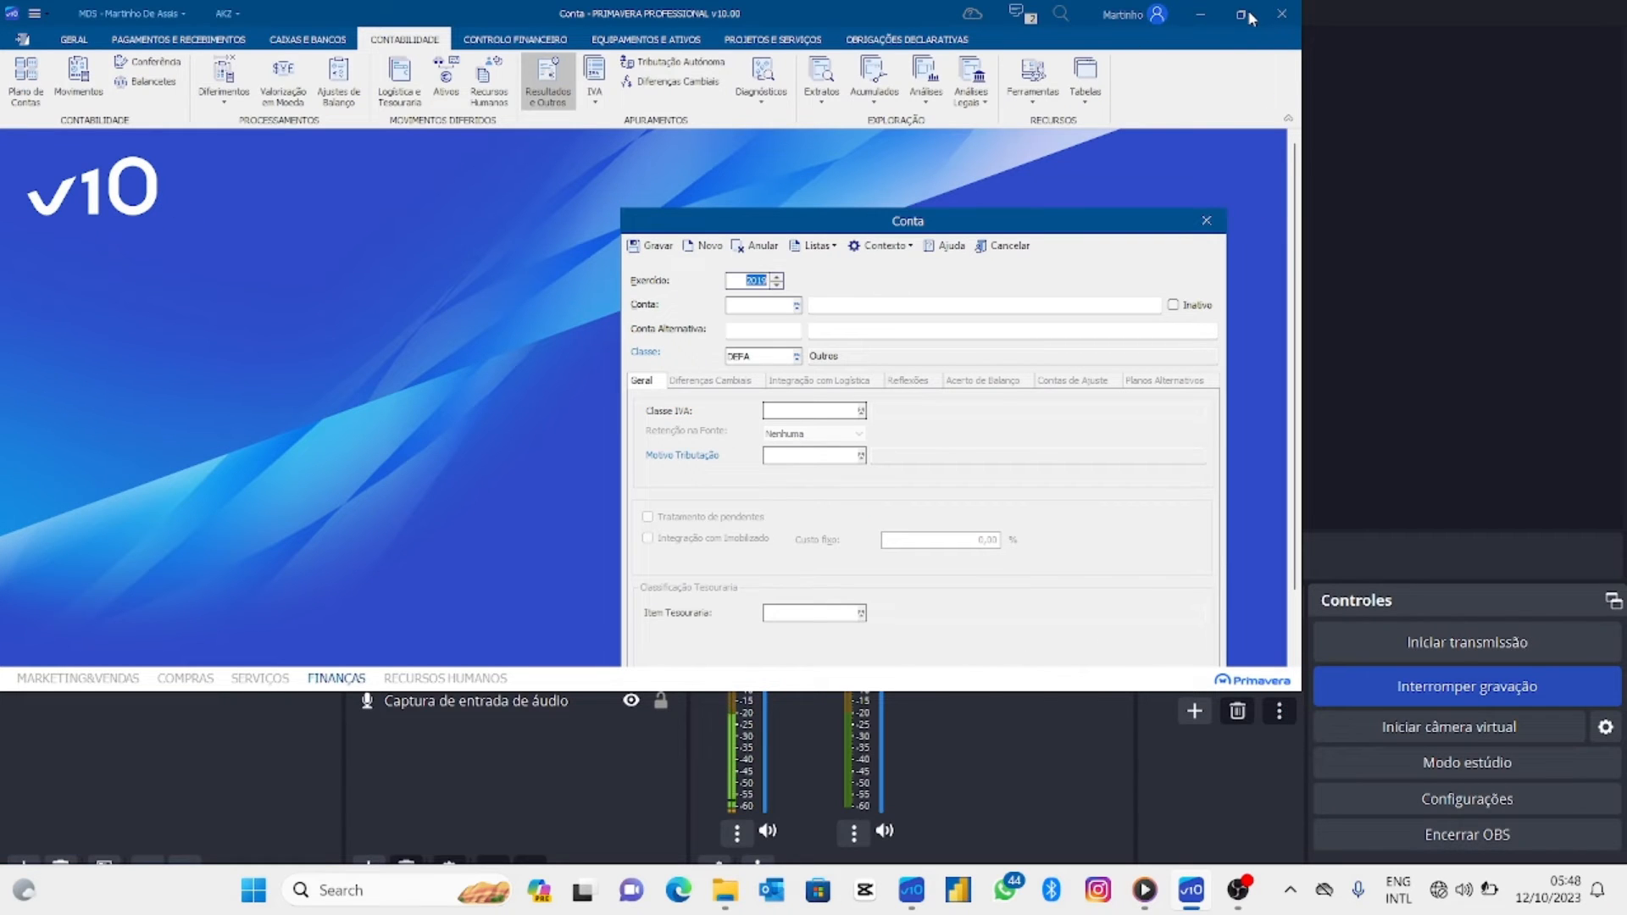
left_click(1217, 12)
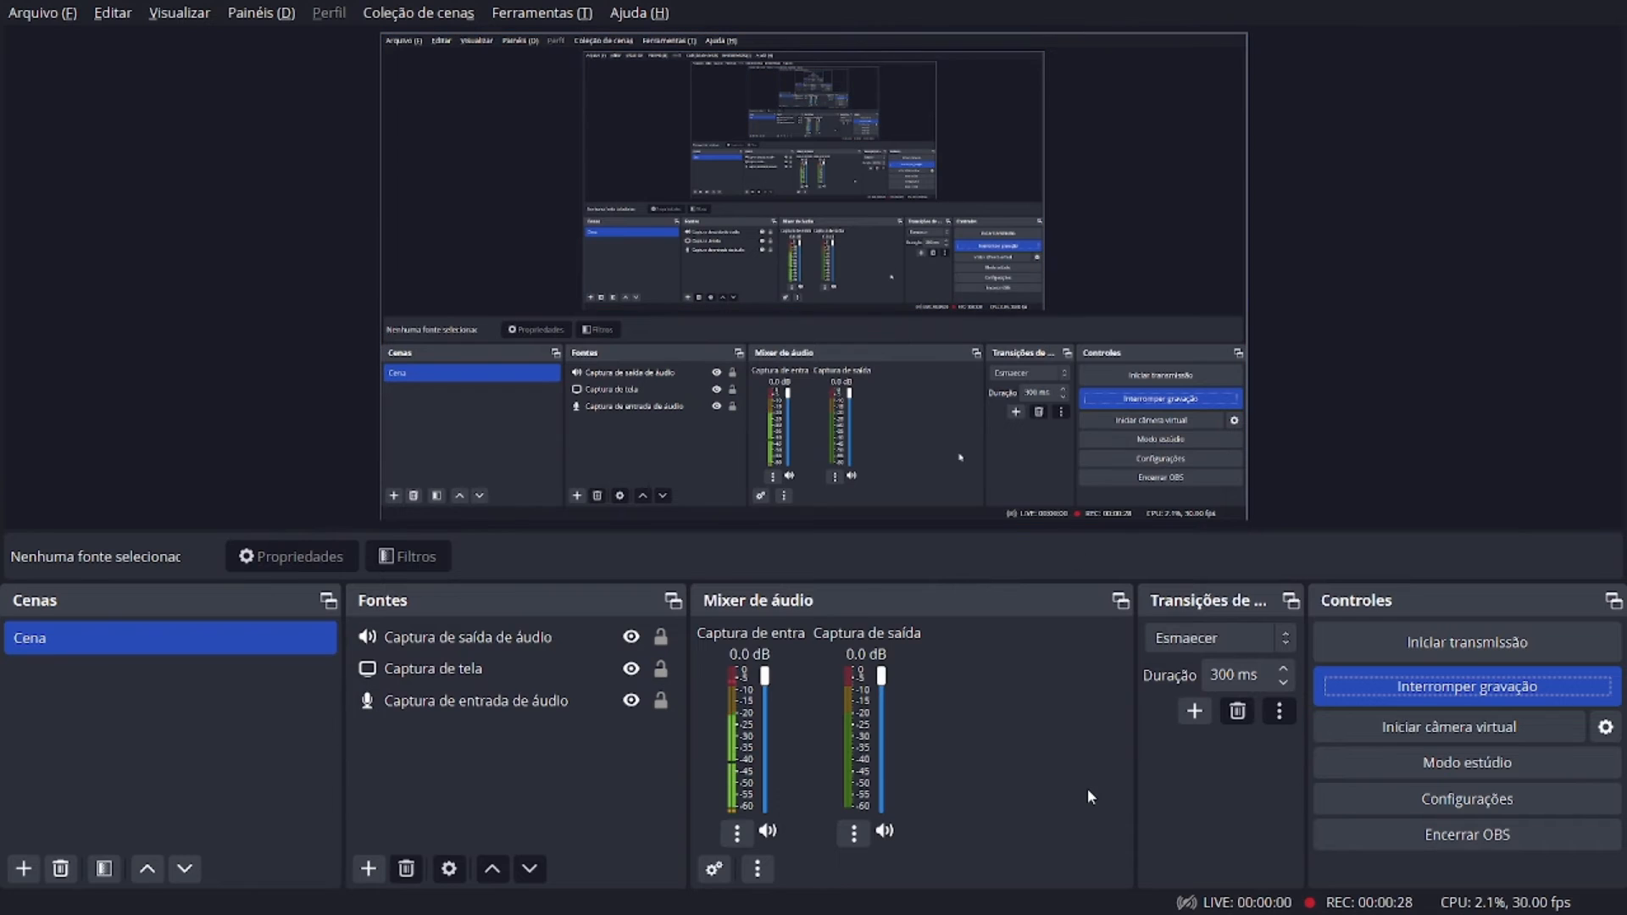
key("super")
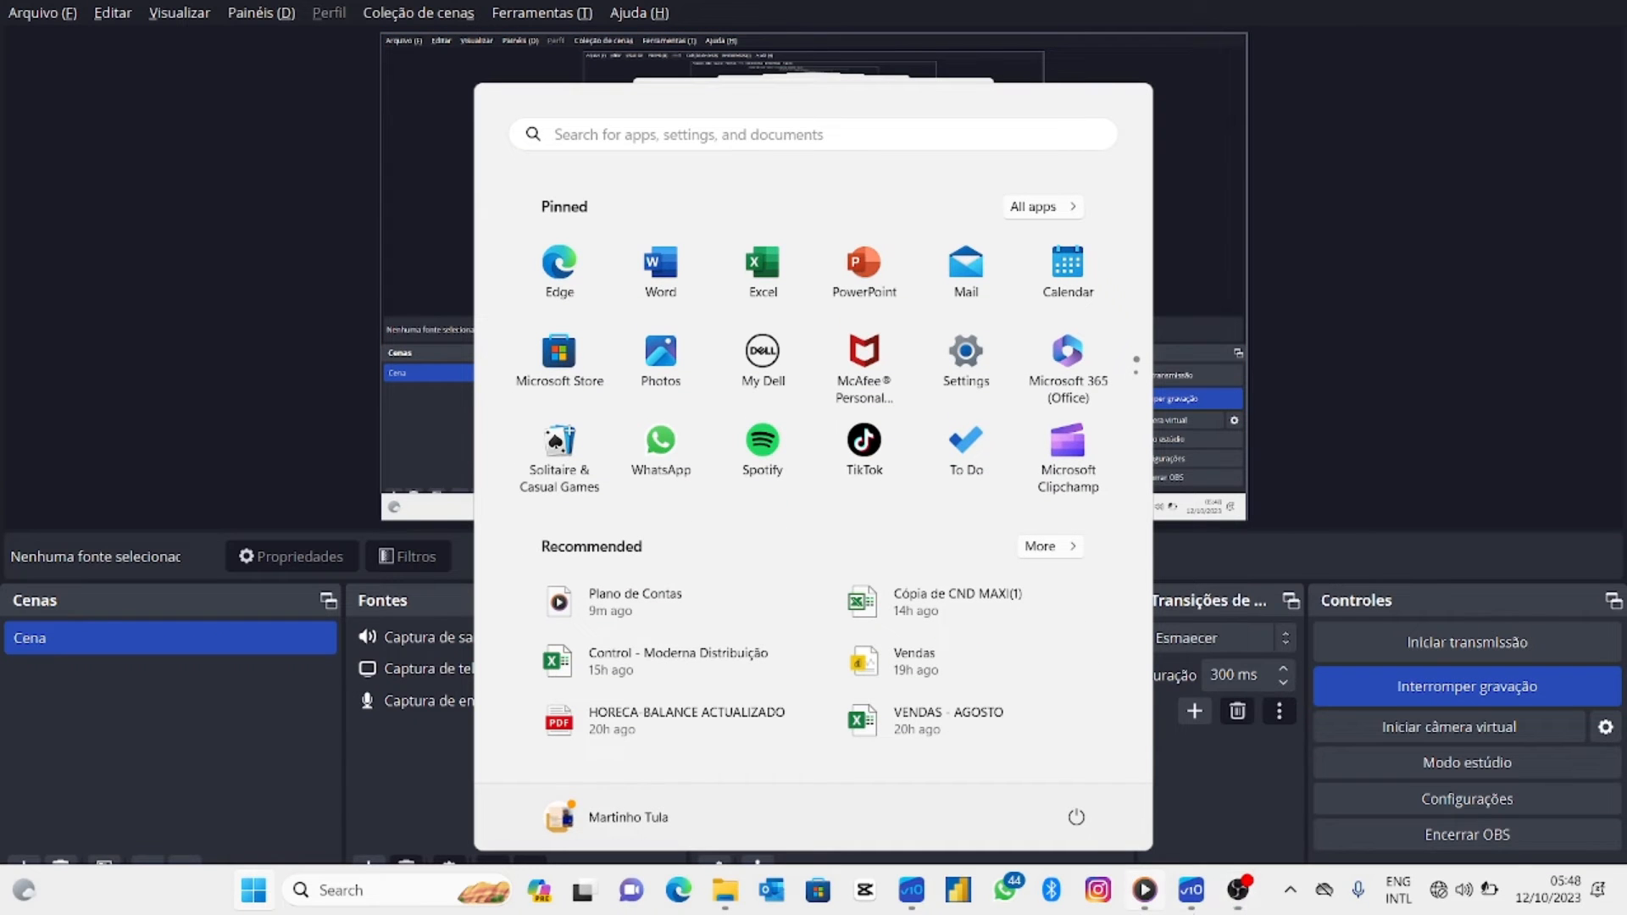
left_click(1190, 890)
left_click(828, 31)
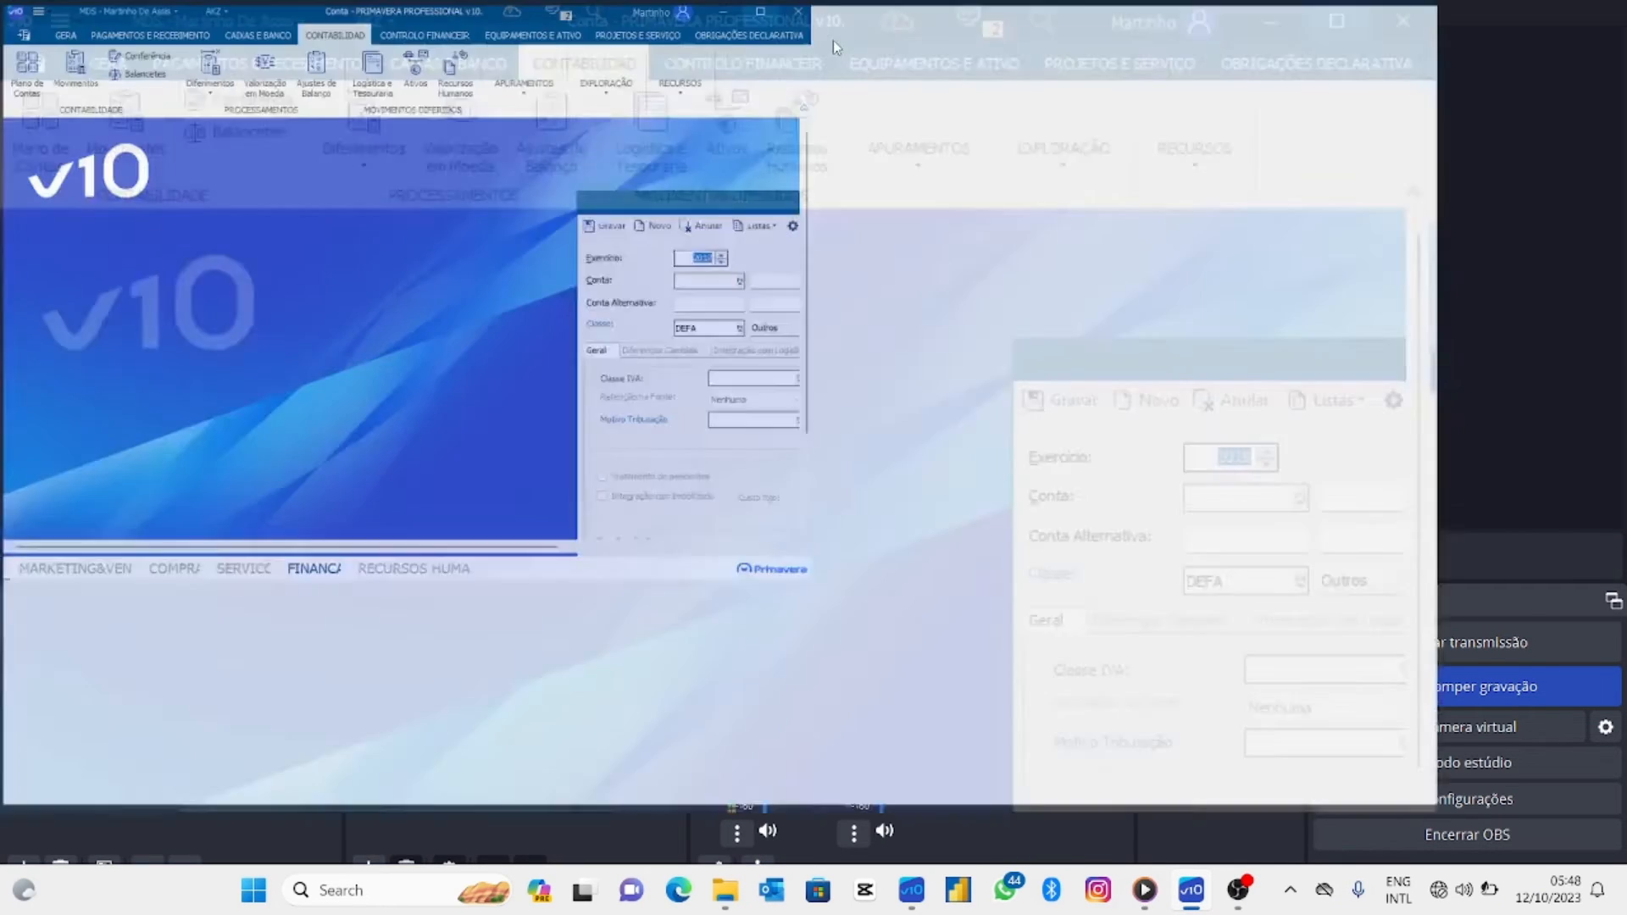
left_click_drag(841, 223, 626, 201)
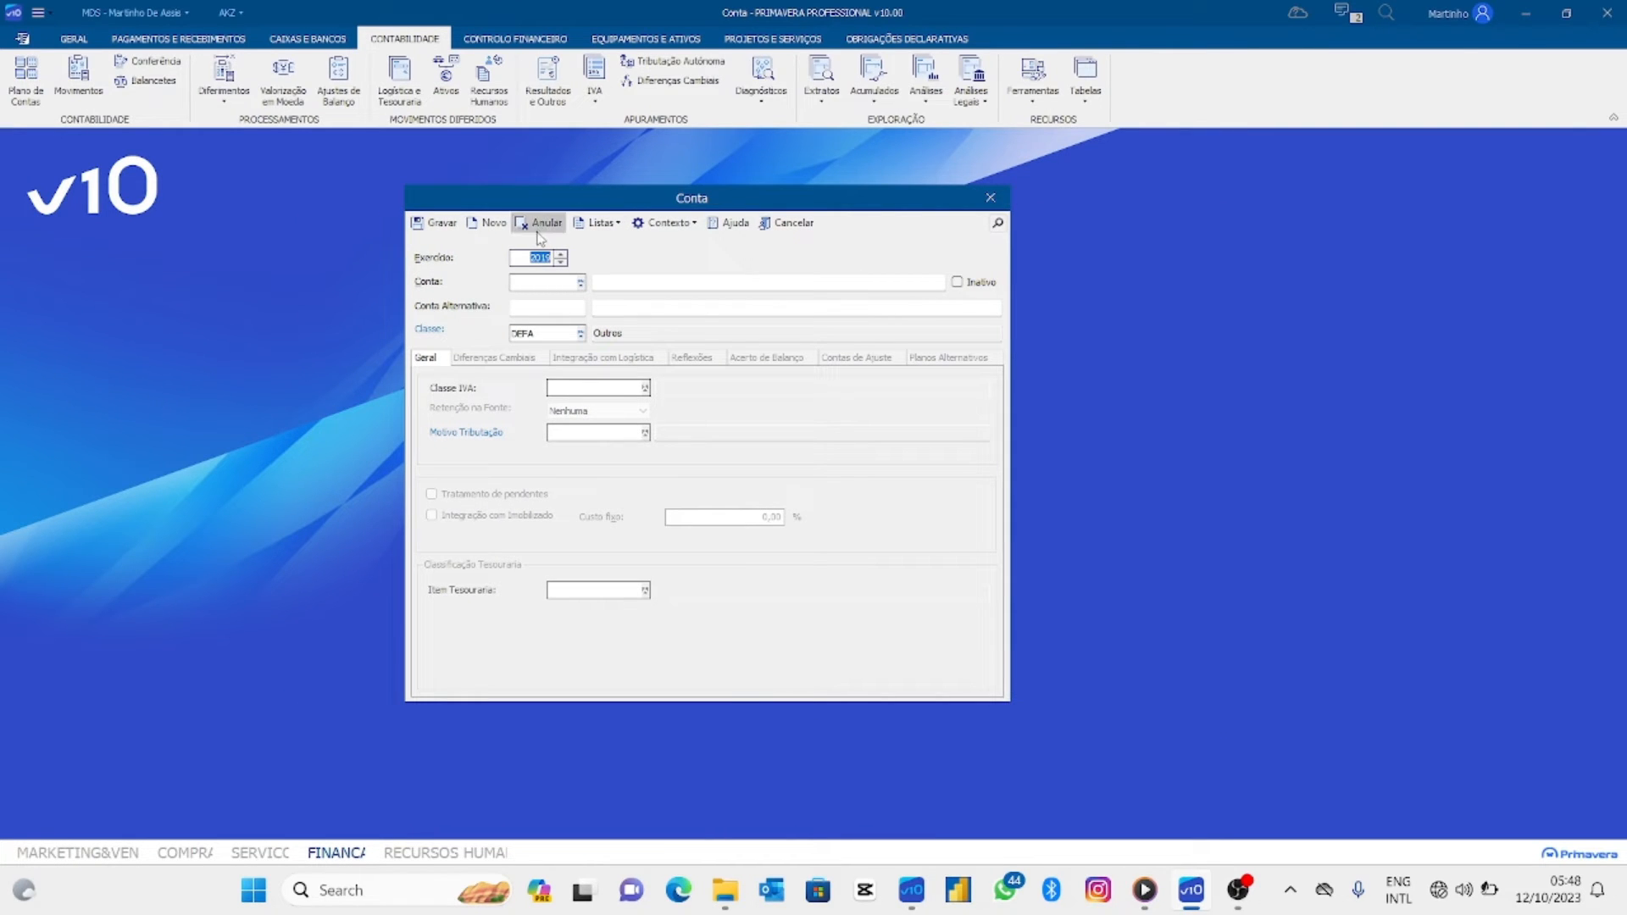
left_click(519, 257)
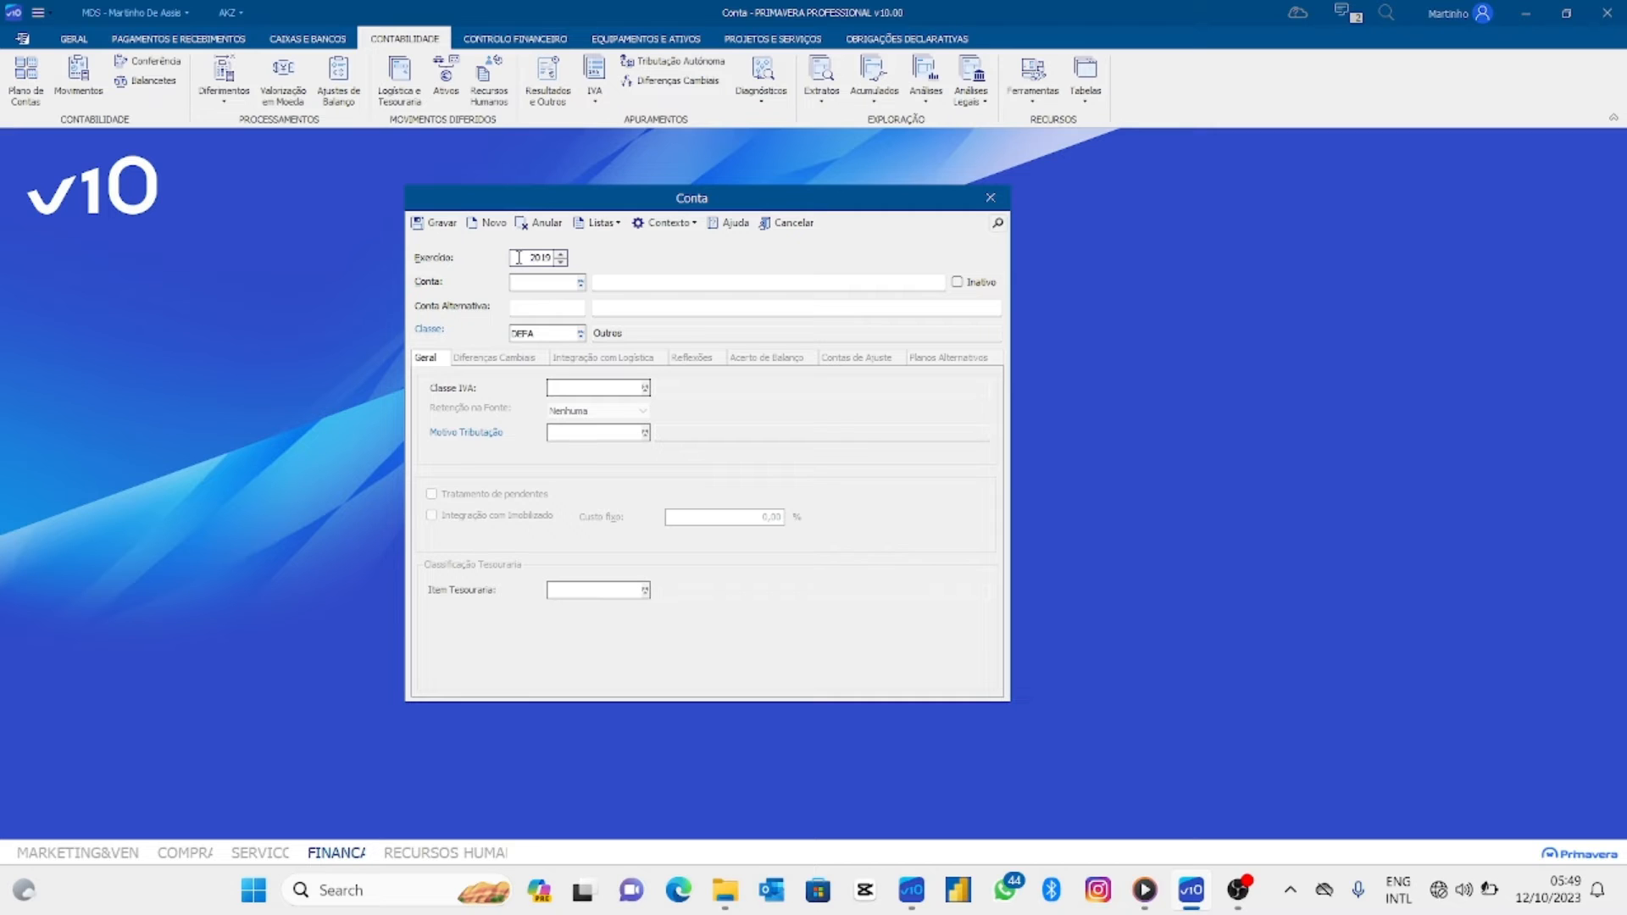
Open the 2019 account list and examine the account numbers and descriptions from IMOBILIZAÇÕES CORPÓREAS to COMPRAS.
left_click(548, 284)
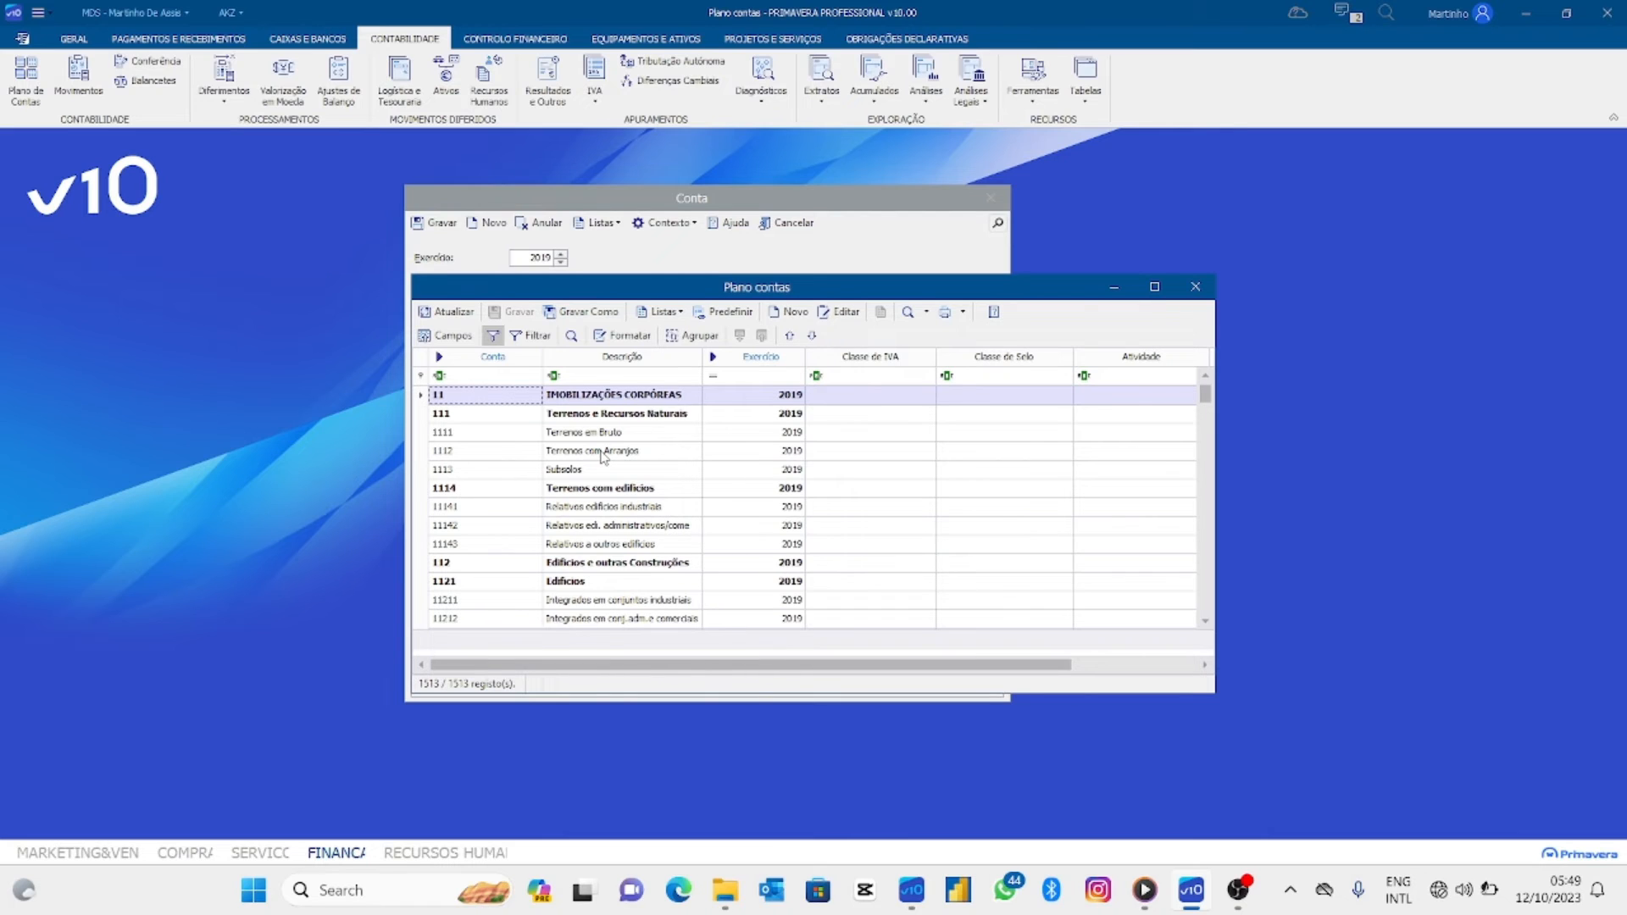
left_click(440, 416)
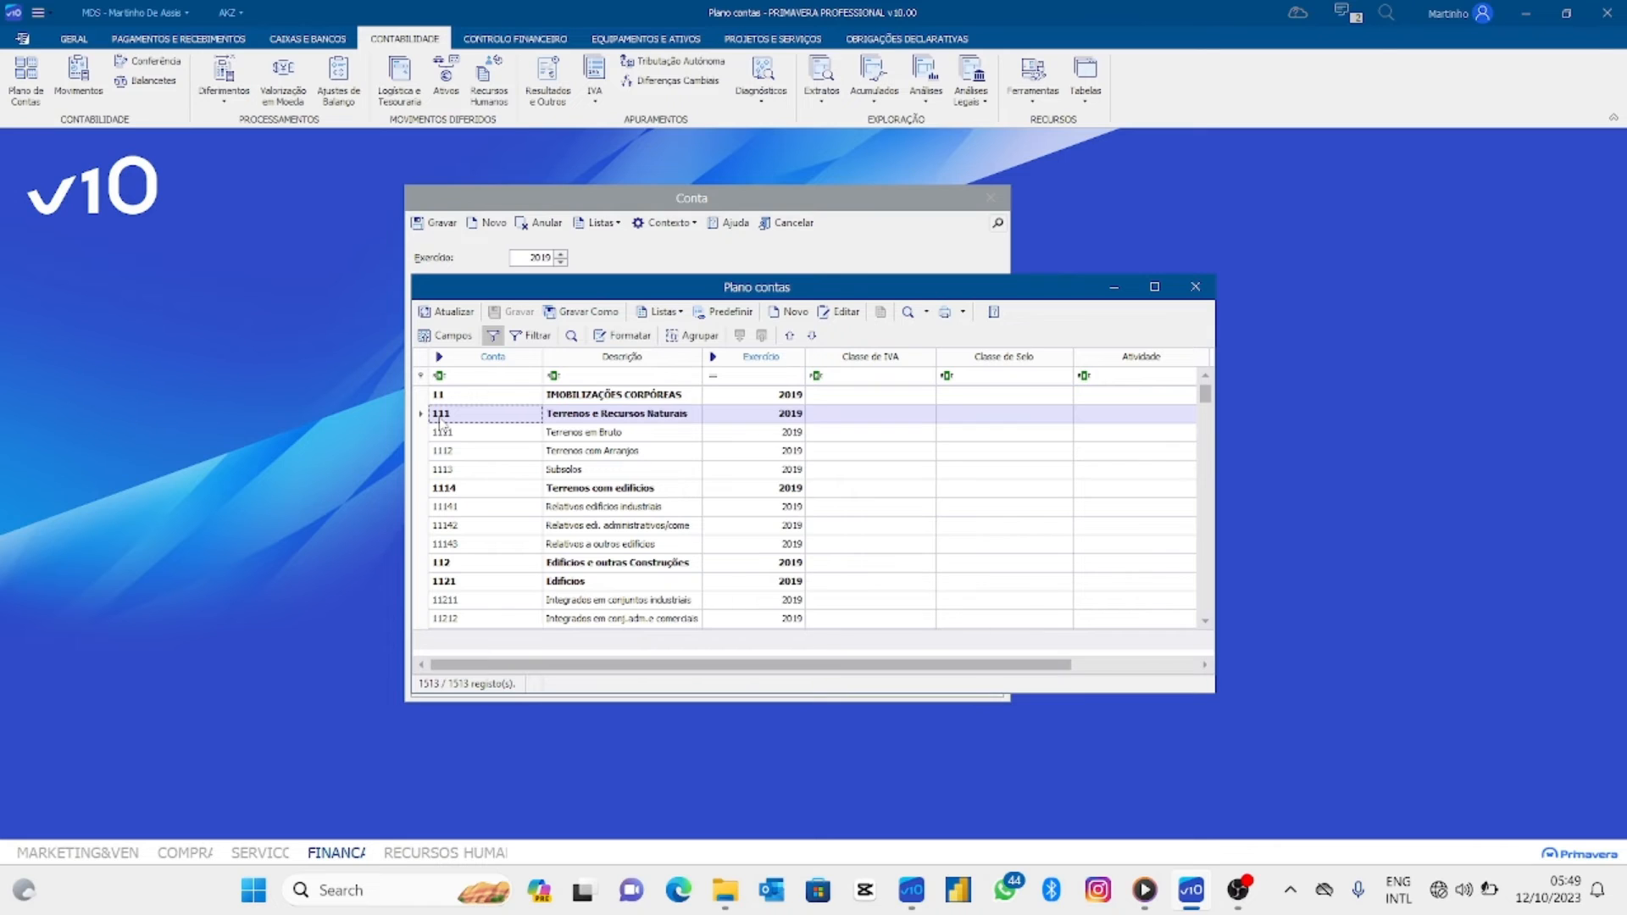
left_click(445, 404)
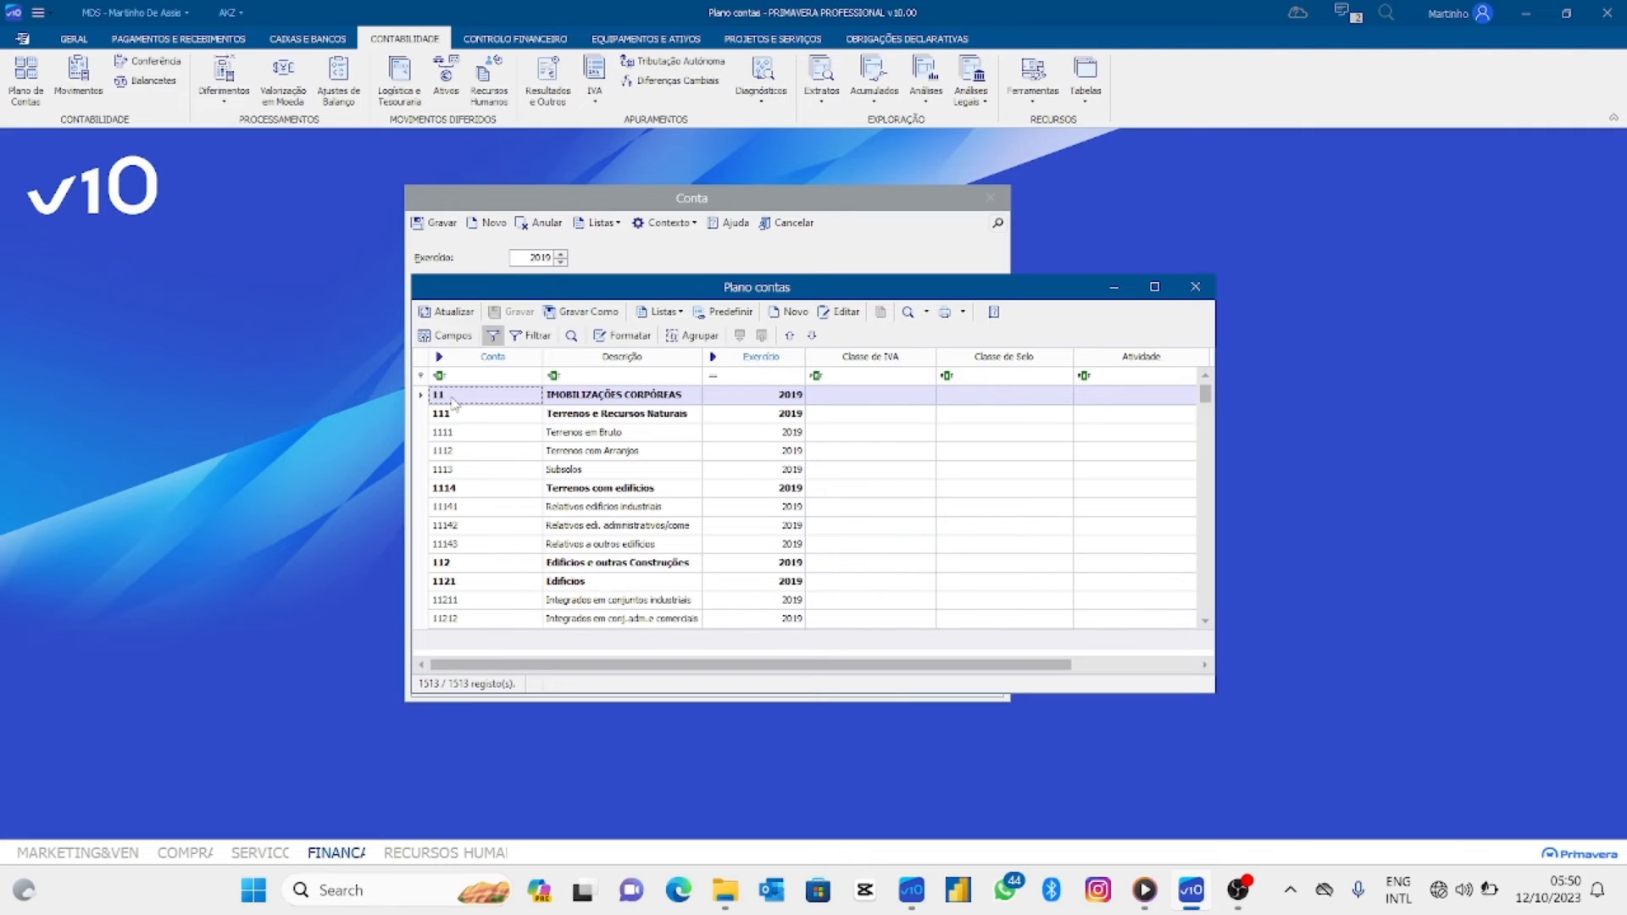
left_click(463, 414)
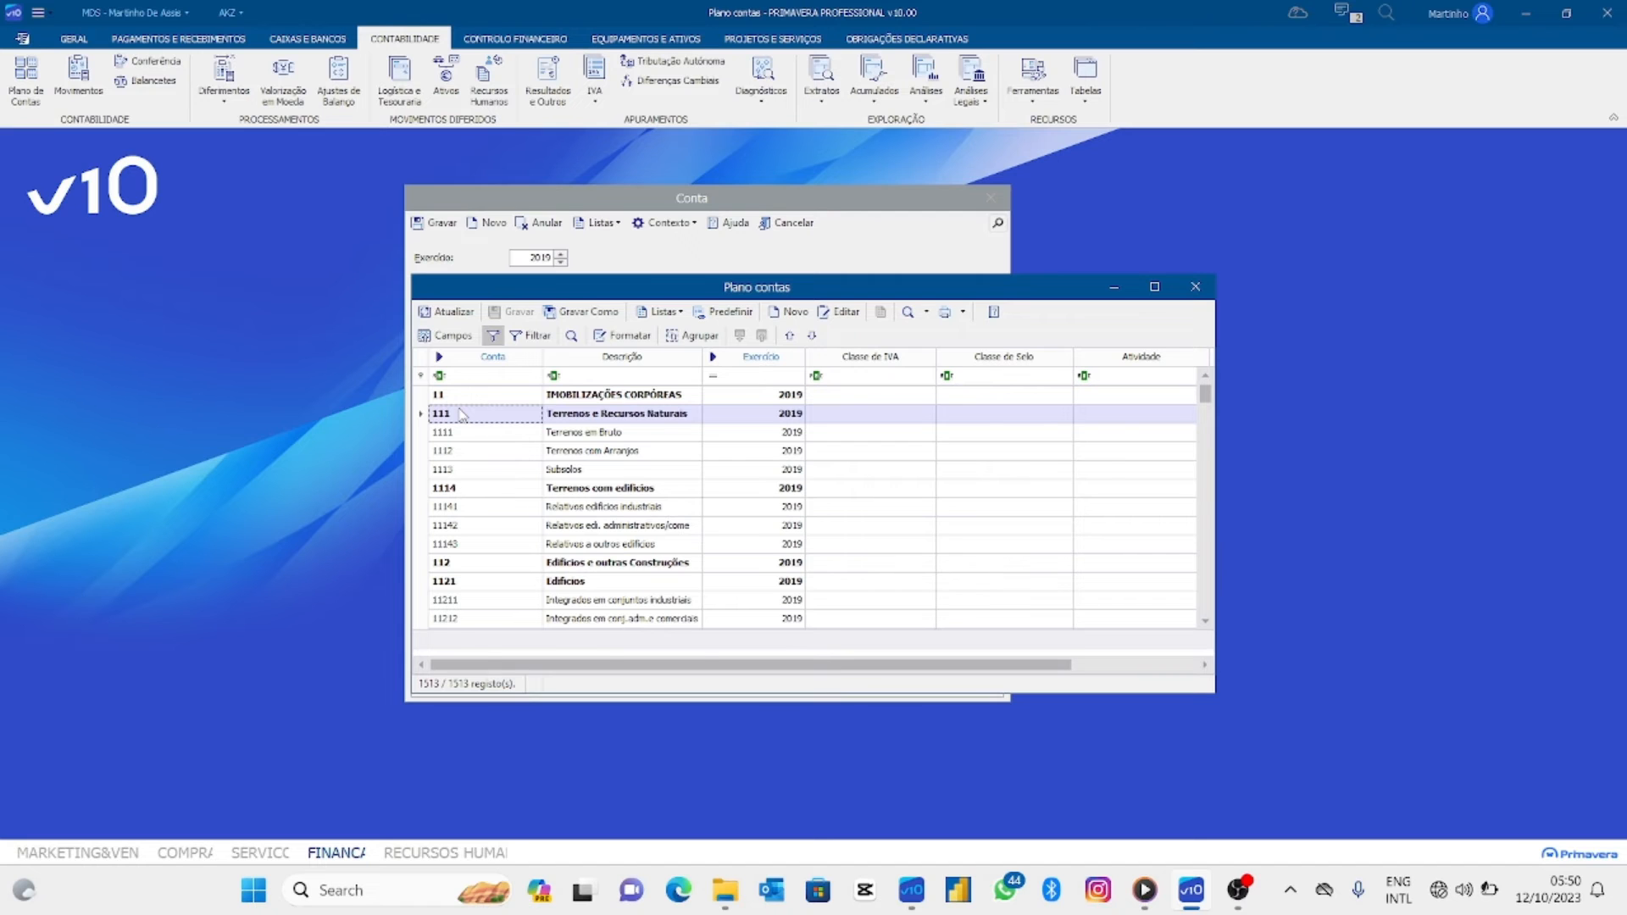
scroll(462, 414, "down", 10)
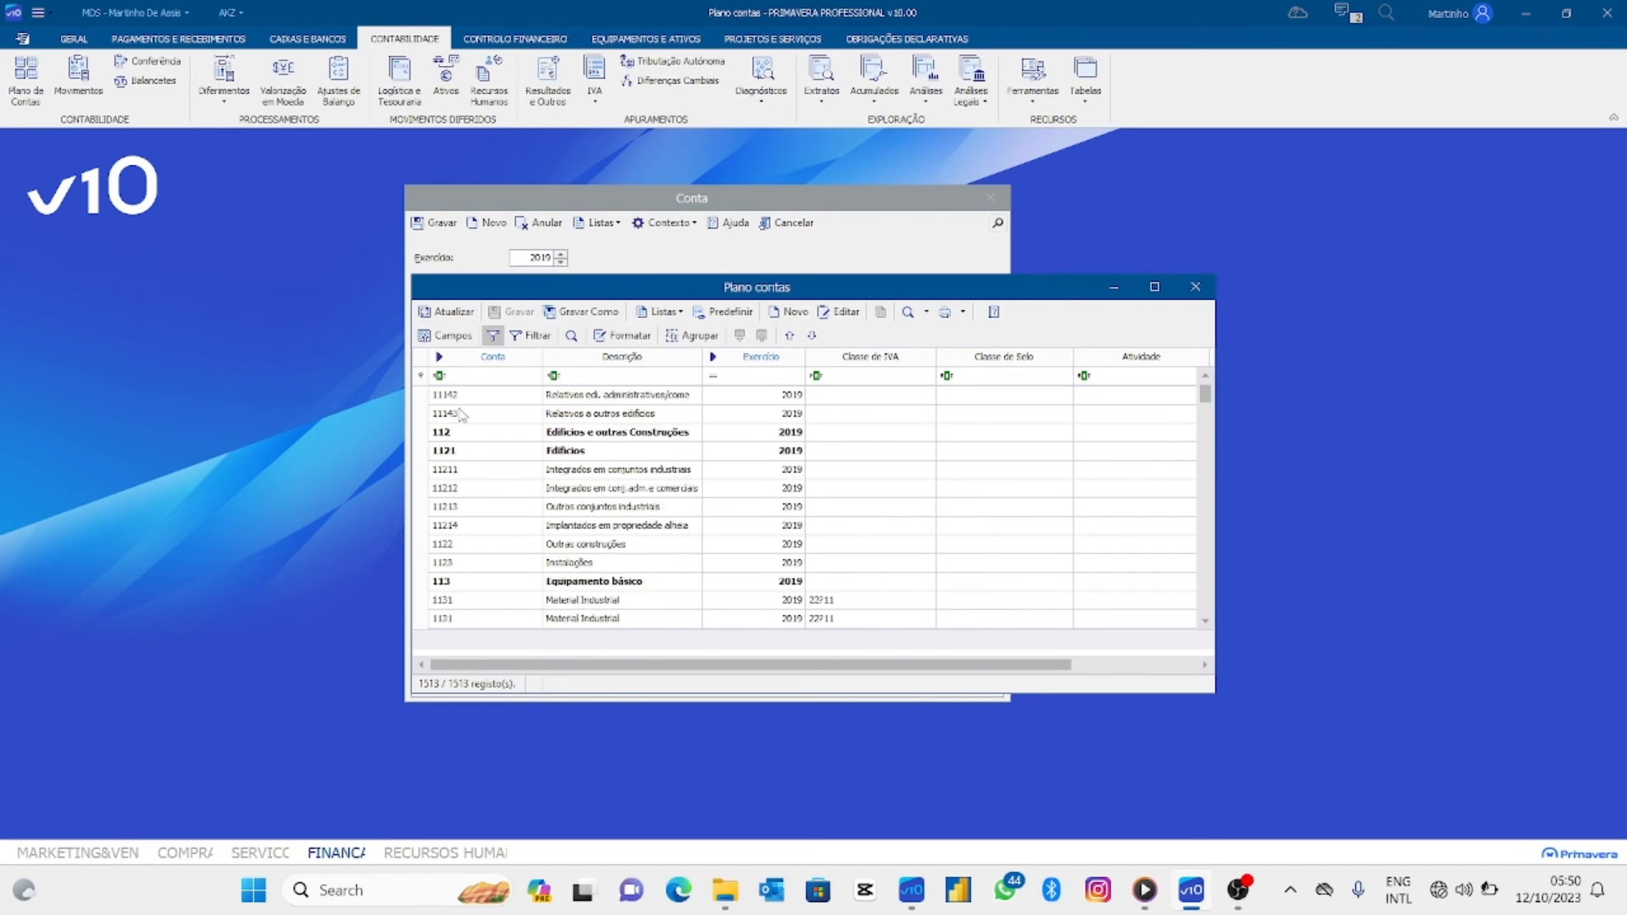
scroll(461, 414, "down", 7)
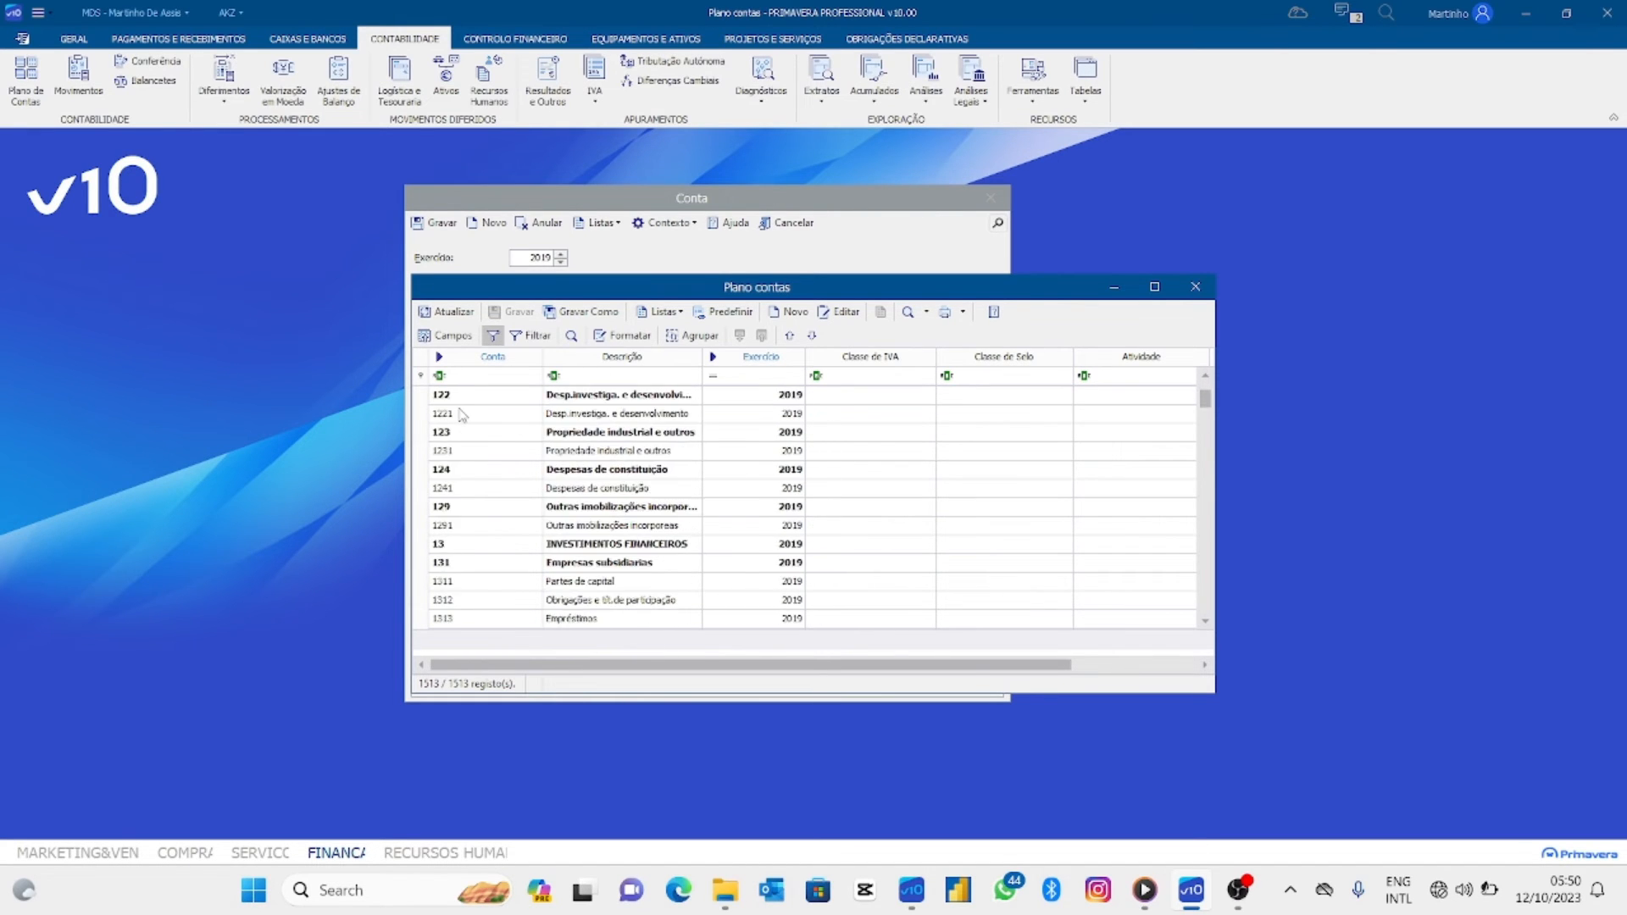
scroll(462, 415, "down", 10)
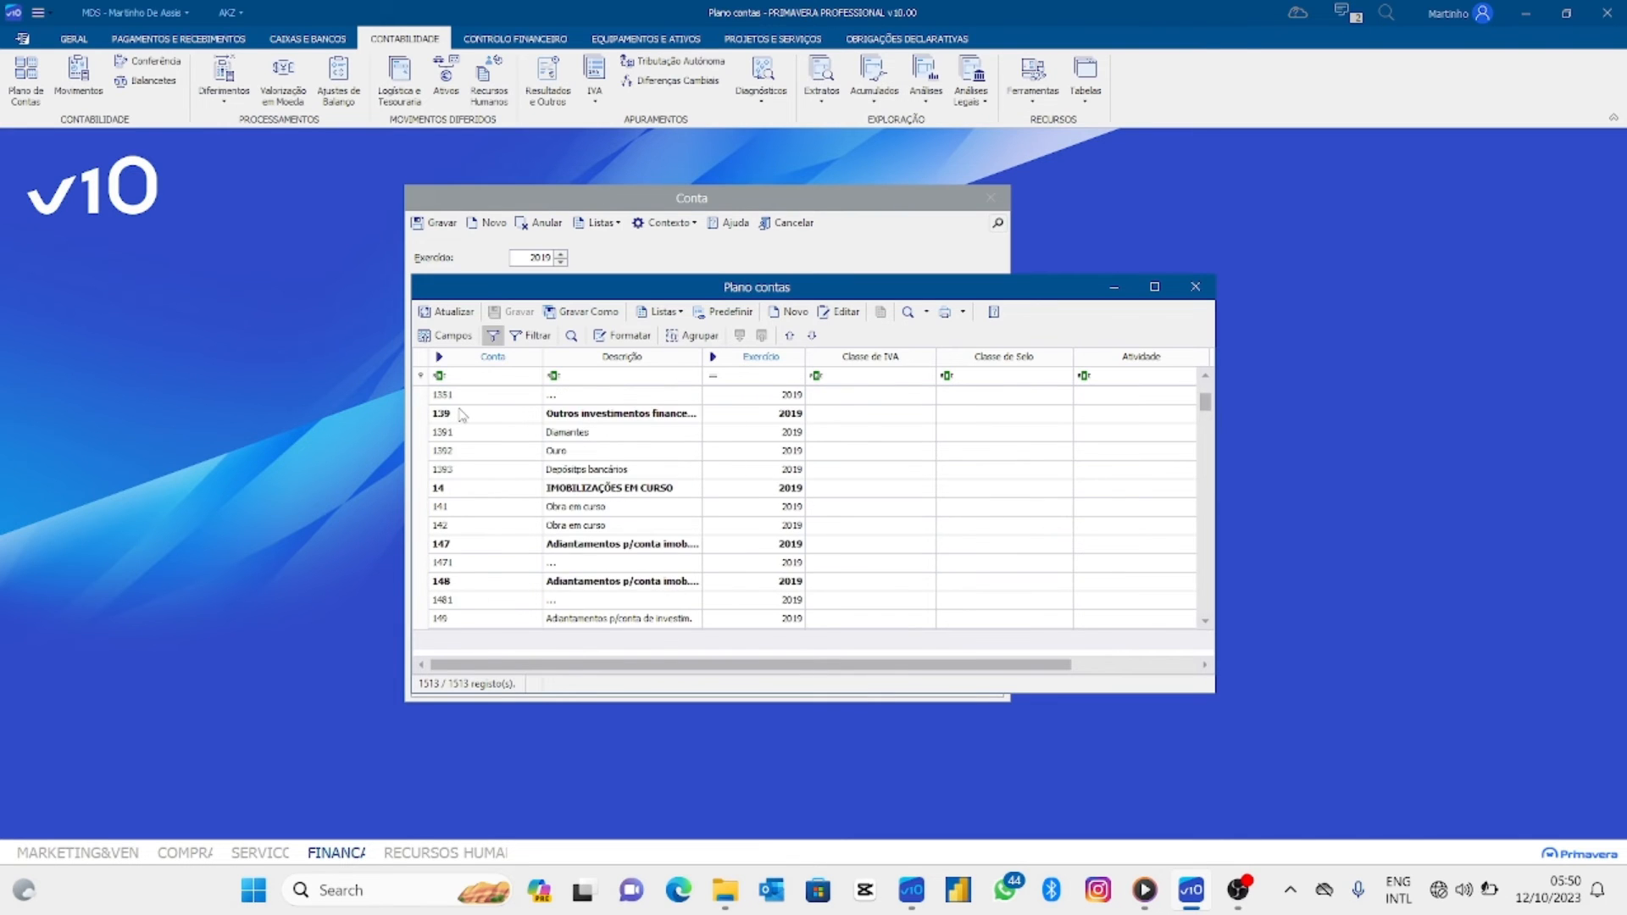
scroll(462, 414, "down", 8)
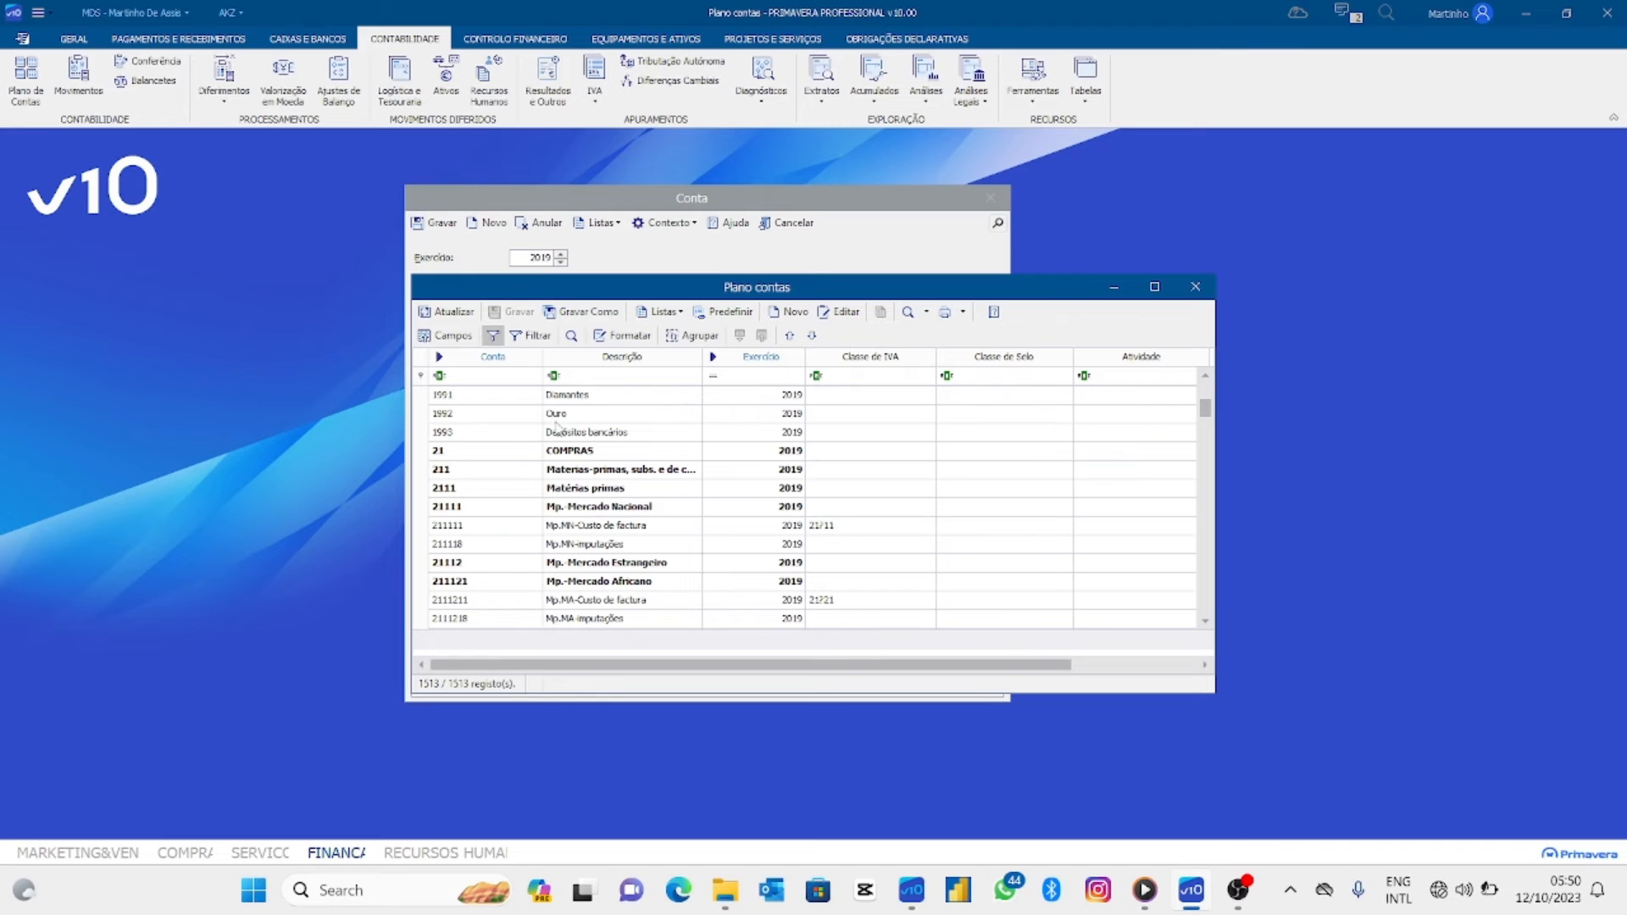
scroll(573, 513, "down", 6)
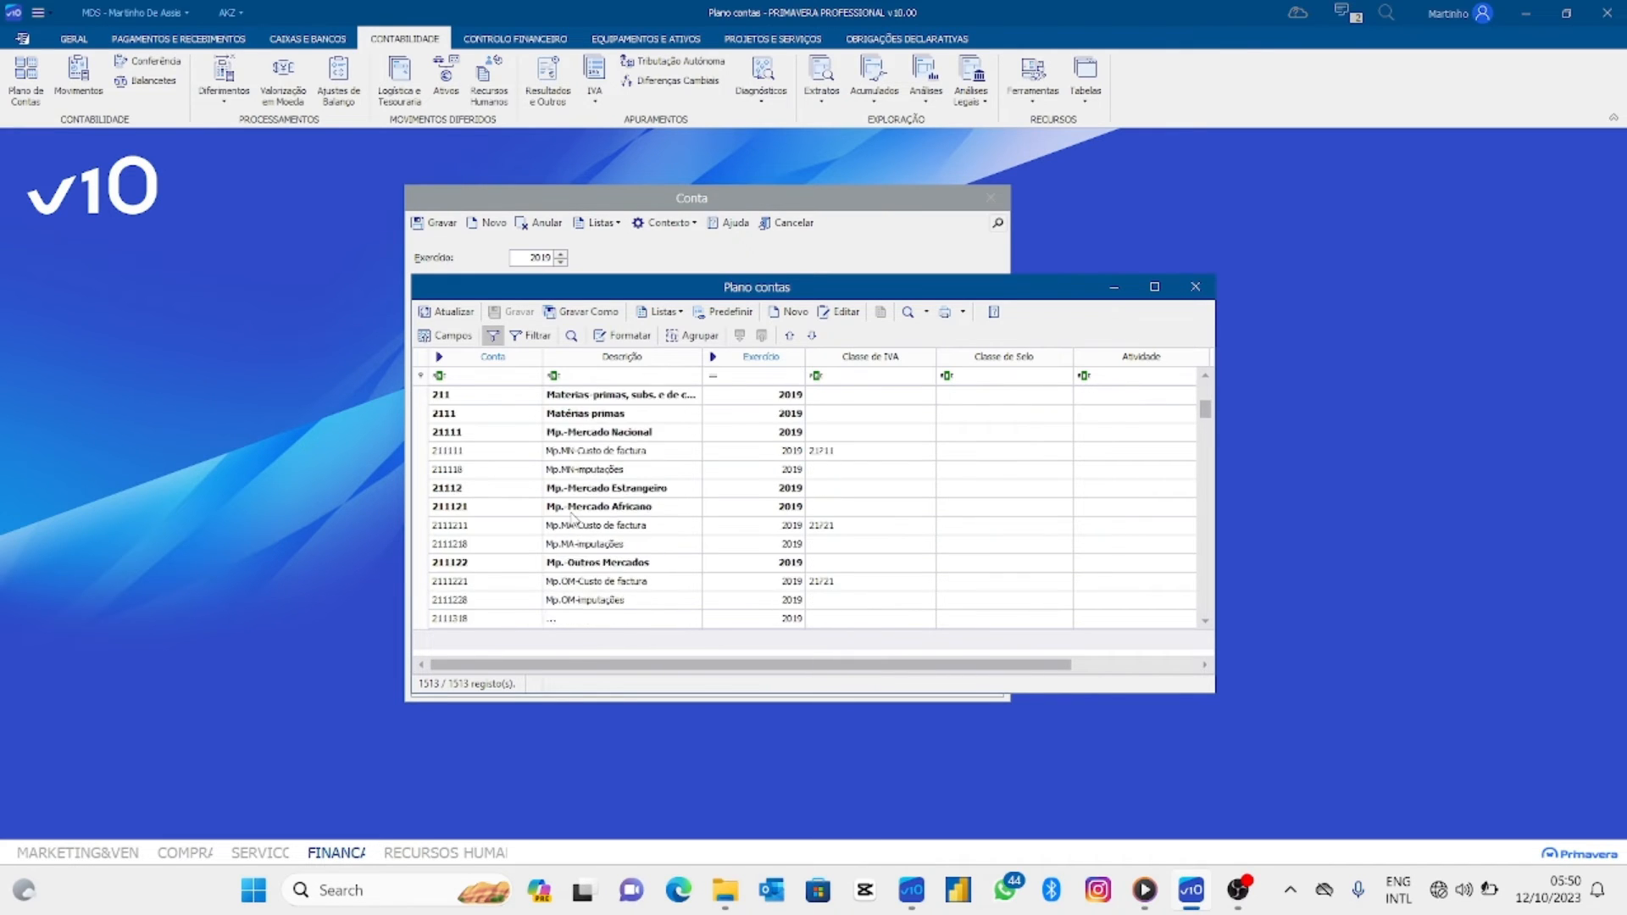
Filter the account list by account number 43 and clear the filter.
left_click(479, 376)
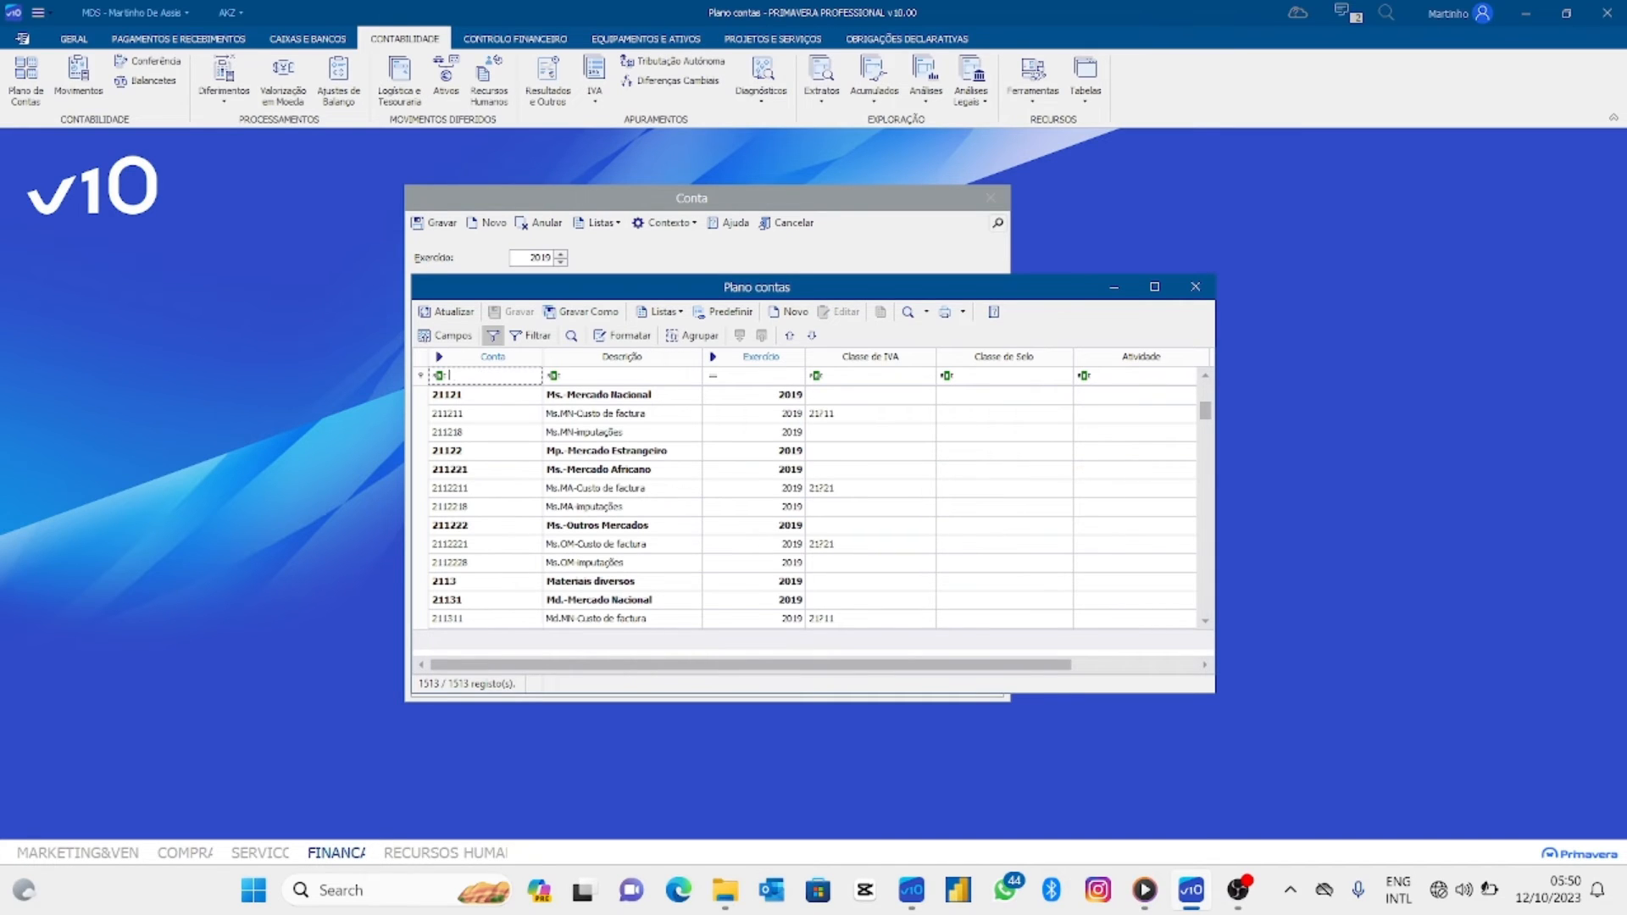
type("43")
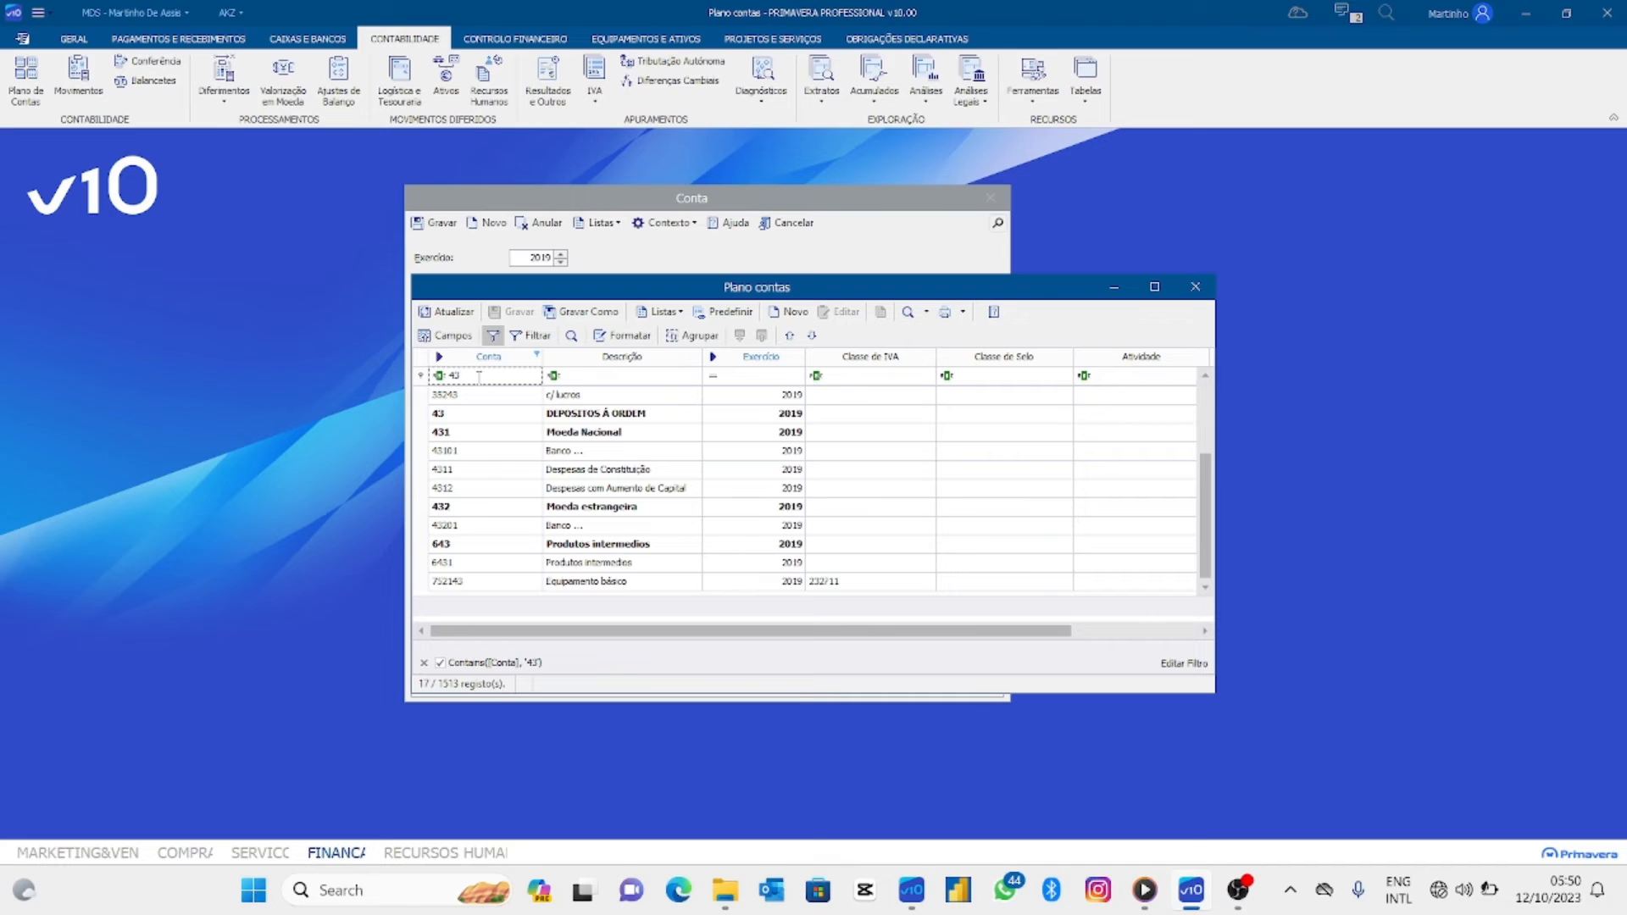
key("BackSpace")
key("BackSpace")
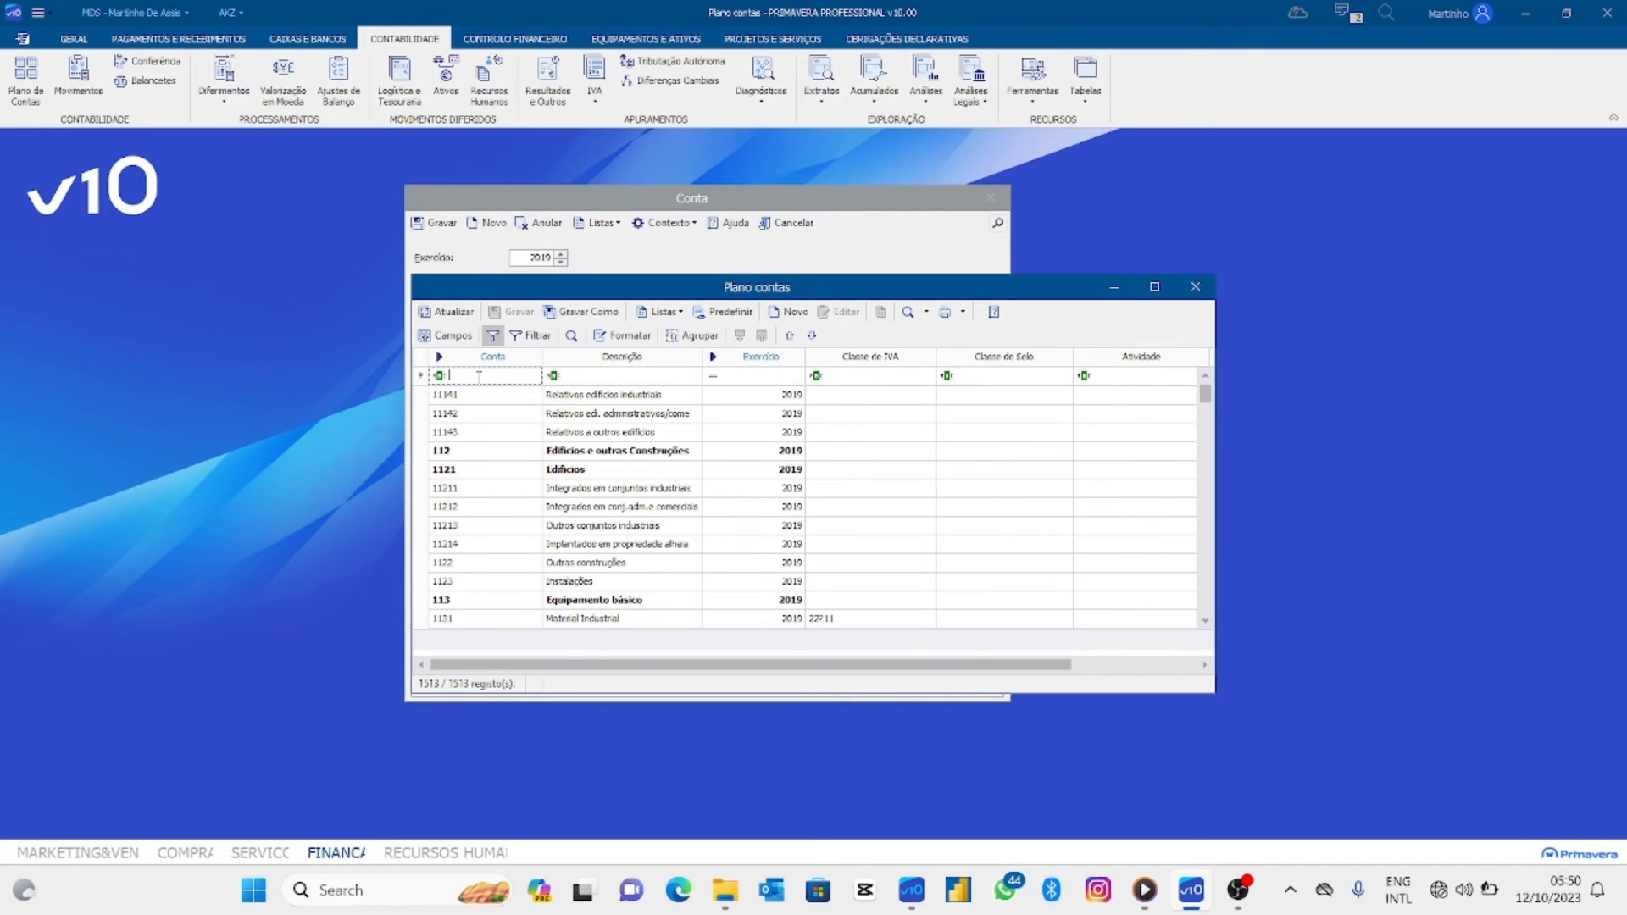
Filter the account list by account number 61 and clear the filter.
type("61")
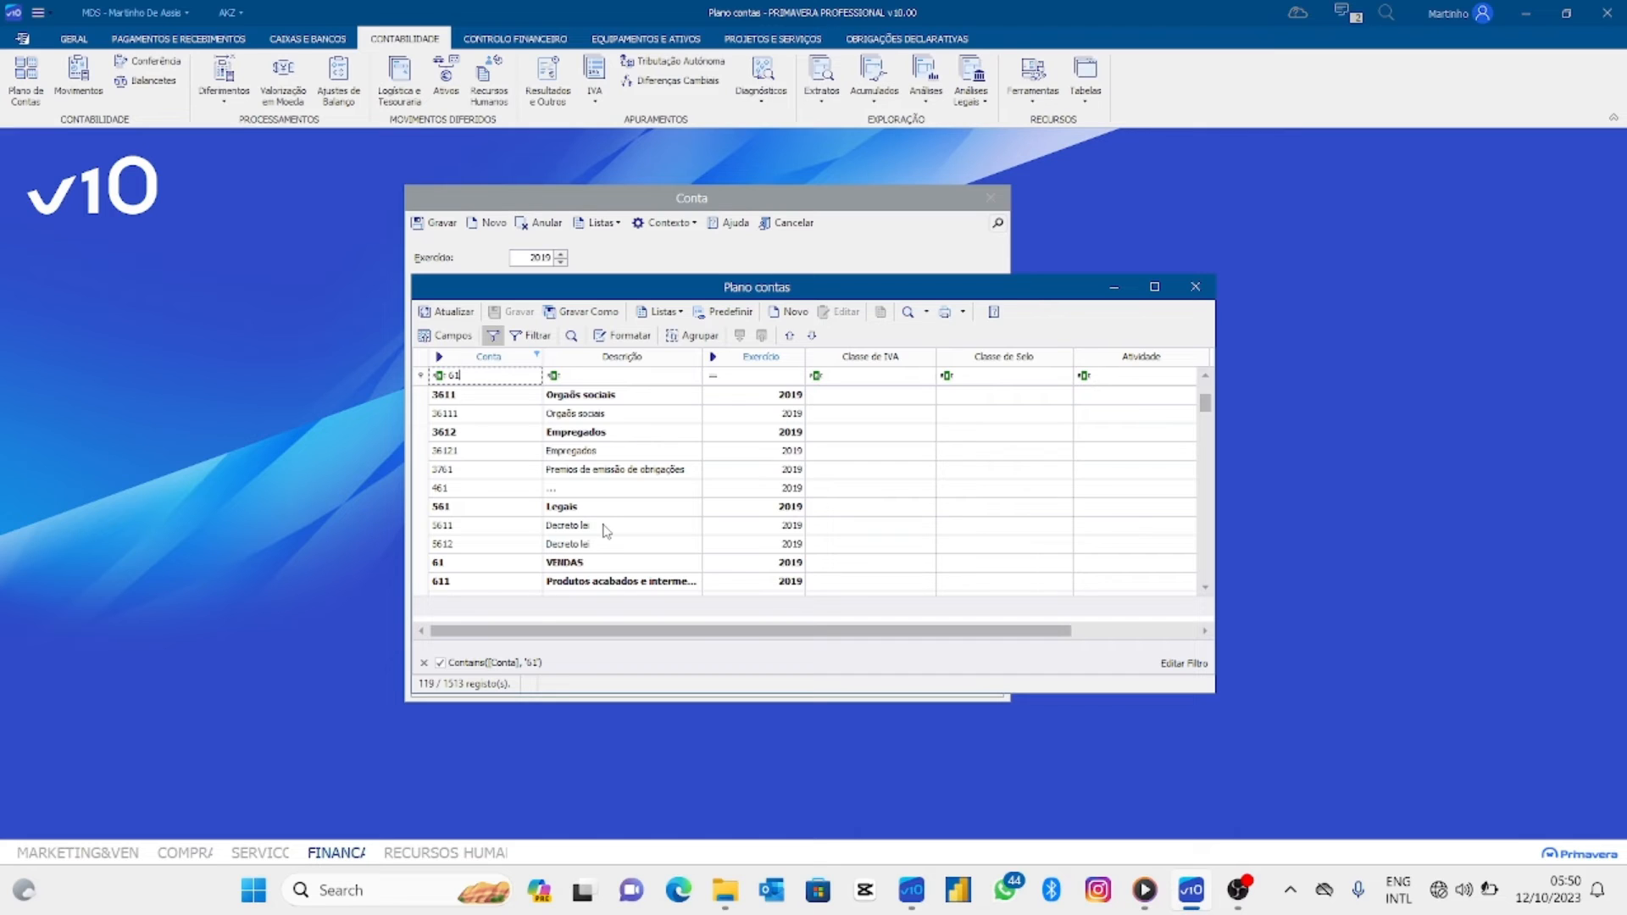
key("BackSpace")
key("BackSpace")
Filter the account list by account number 31, locate the CLIENTES account, and clear the filter.
type("4")
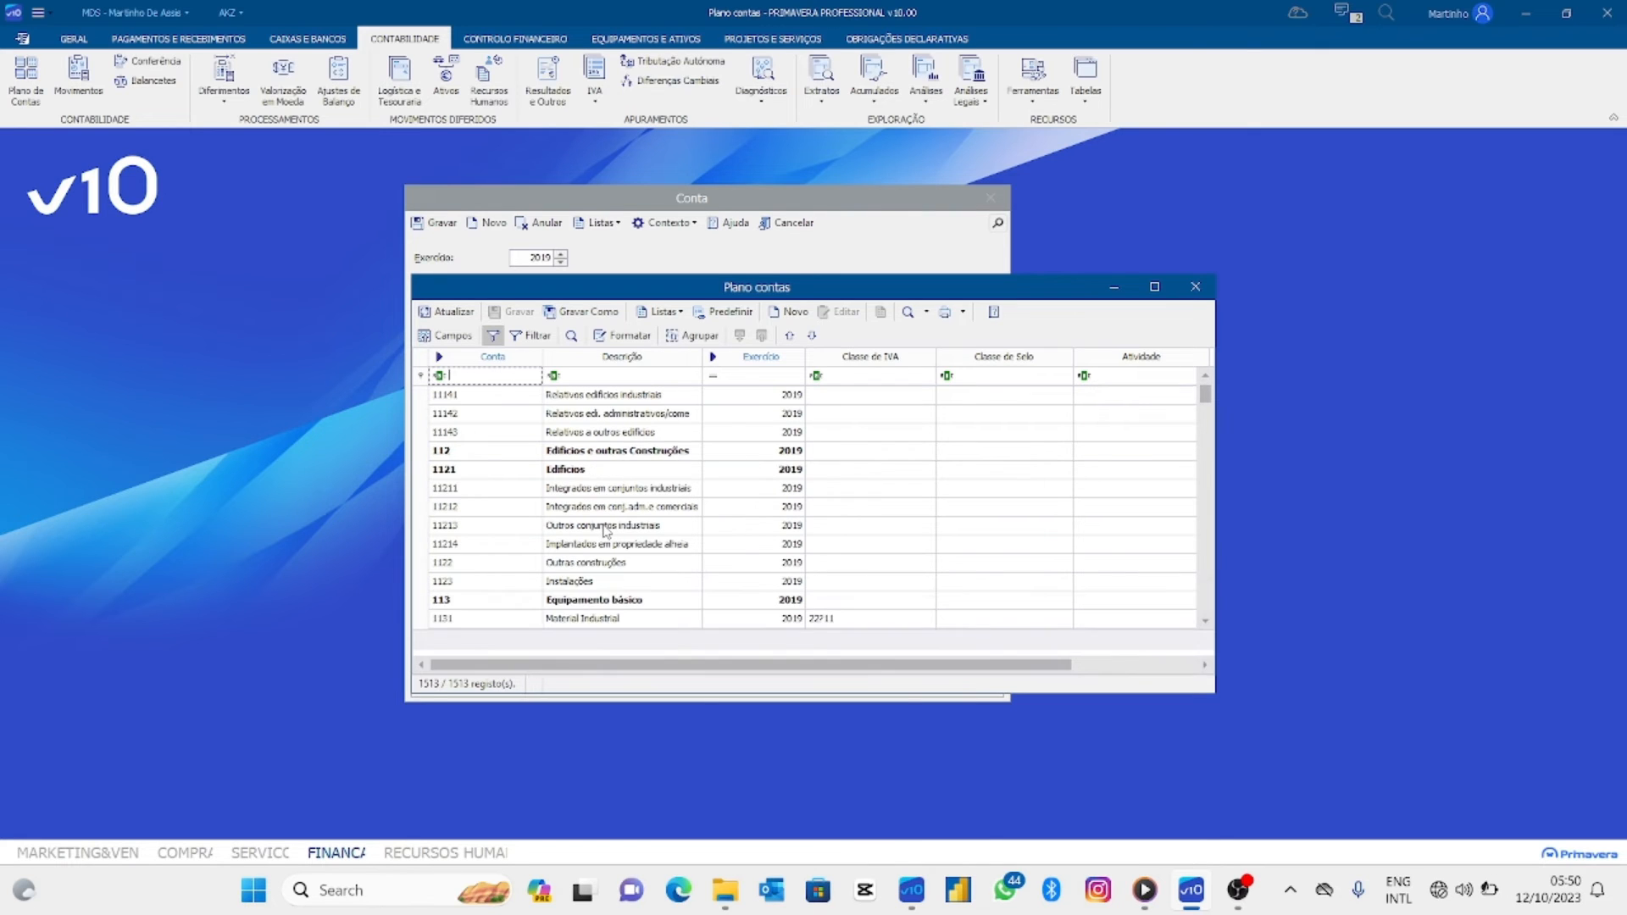
type("3")
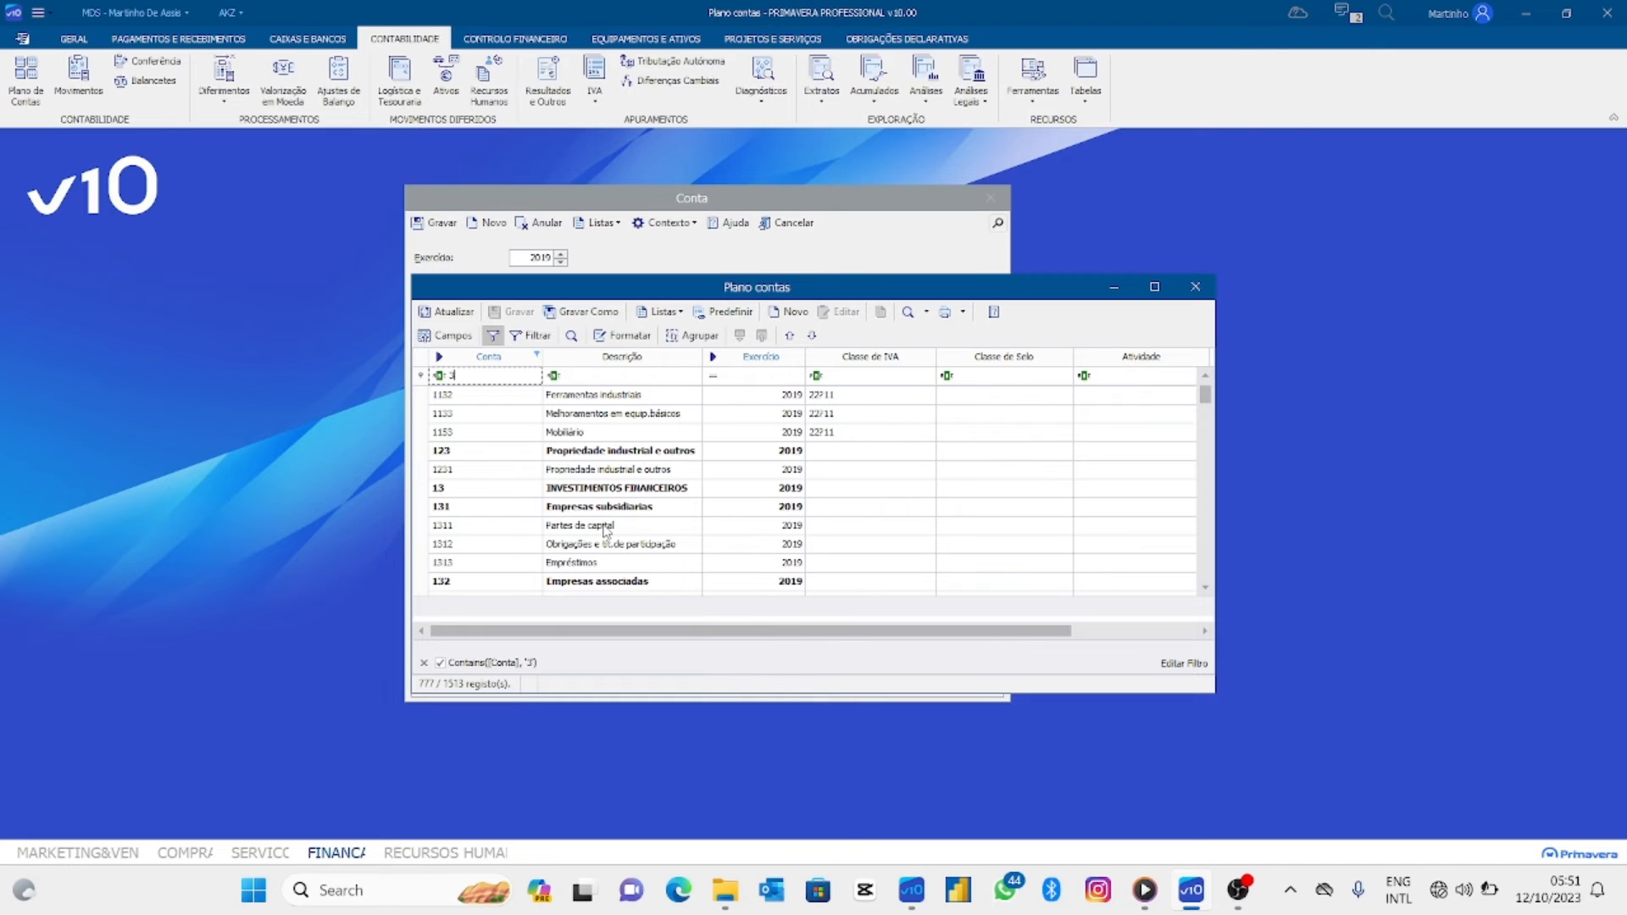
type("1")
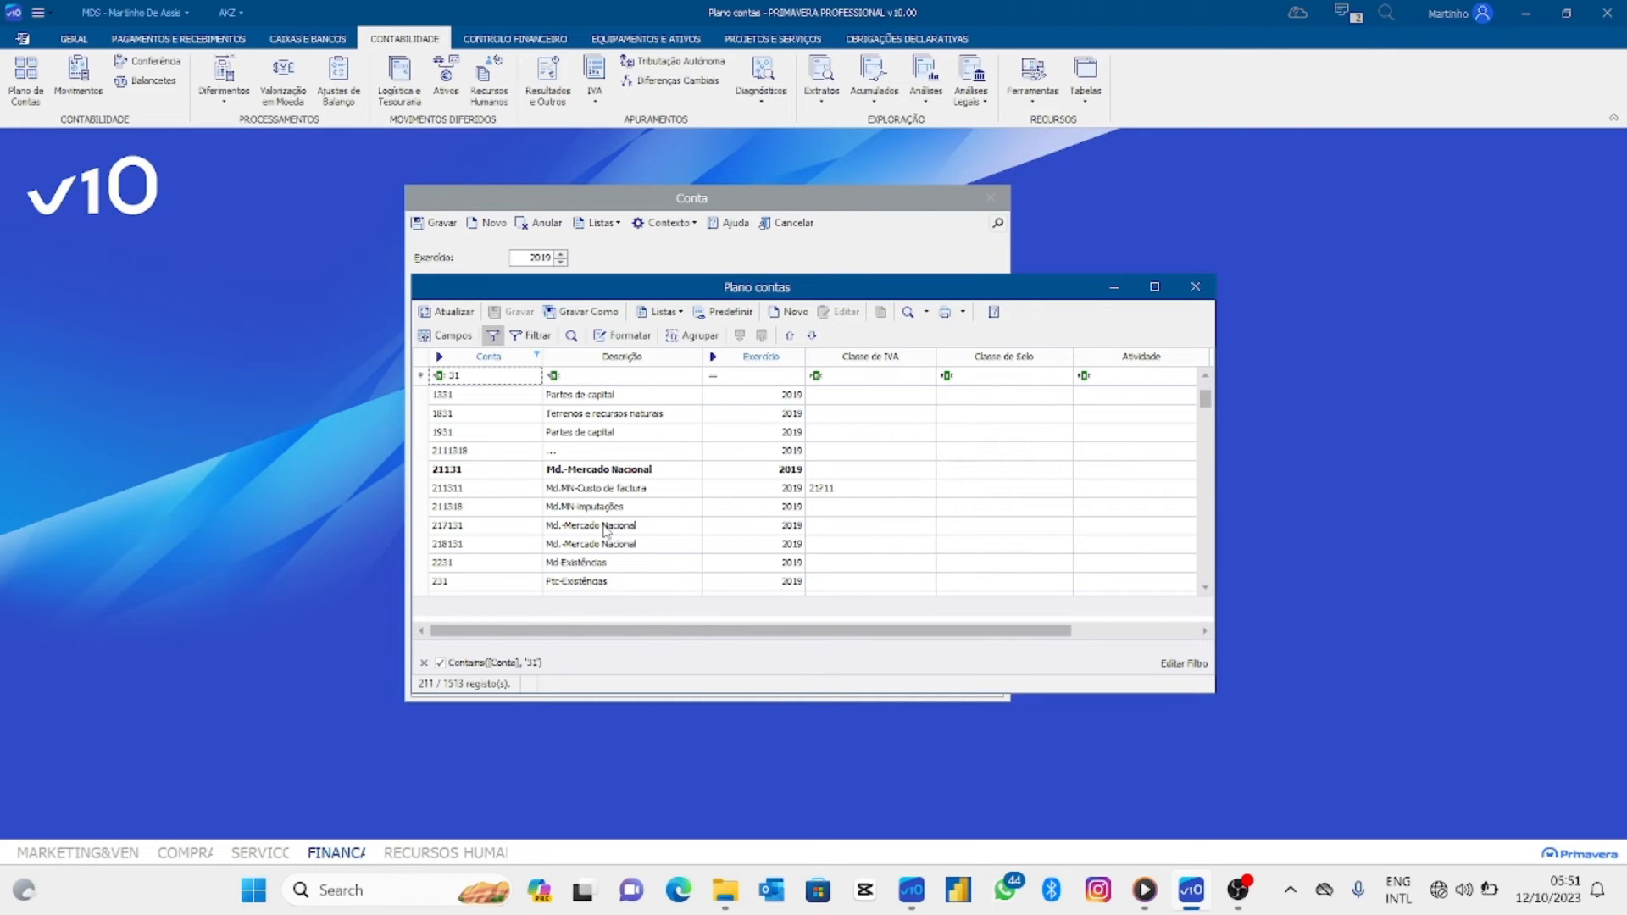
scroll(605, 531, "down", 2)
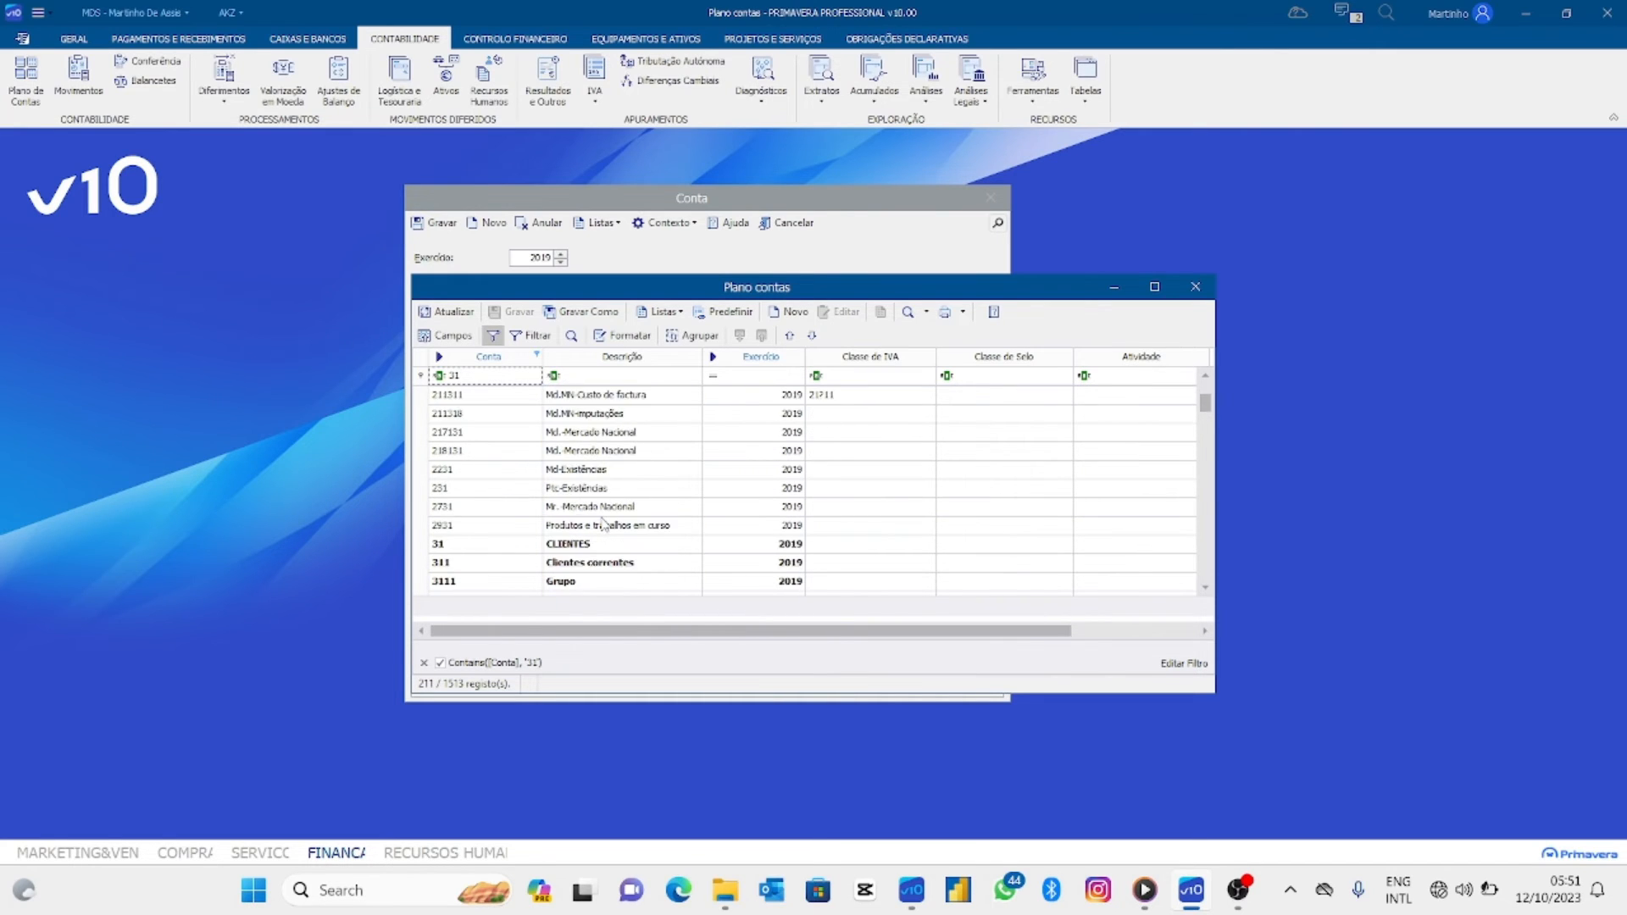
left_click(512, 546)
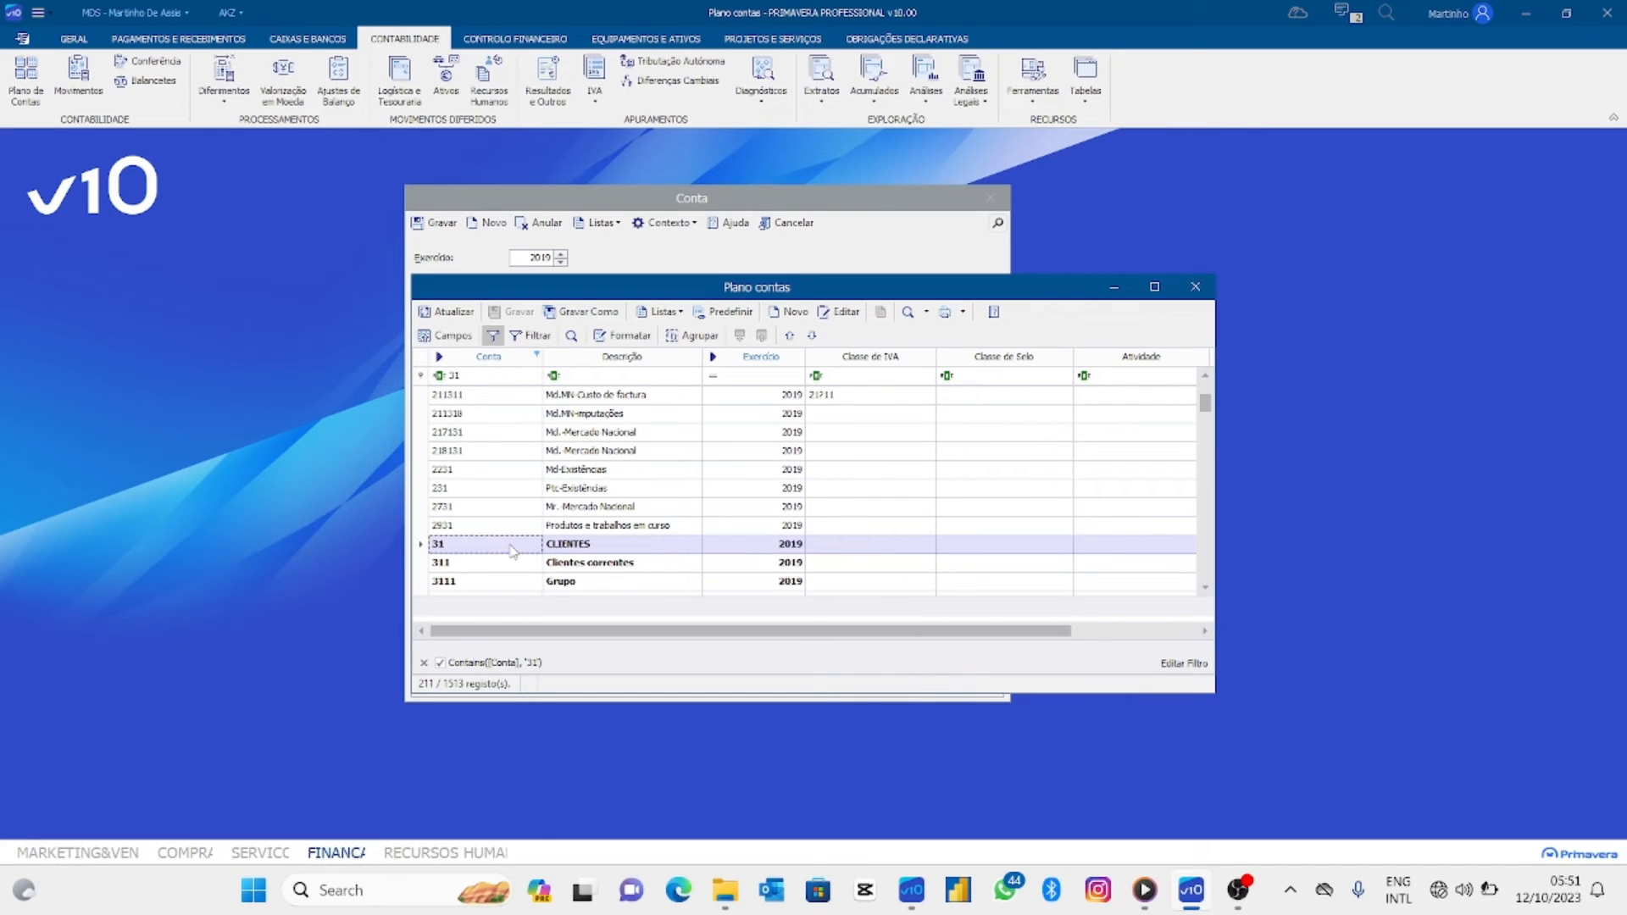
left_click(467, 375)
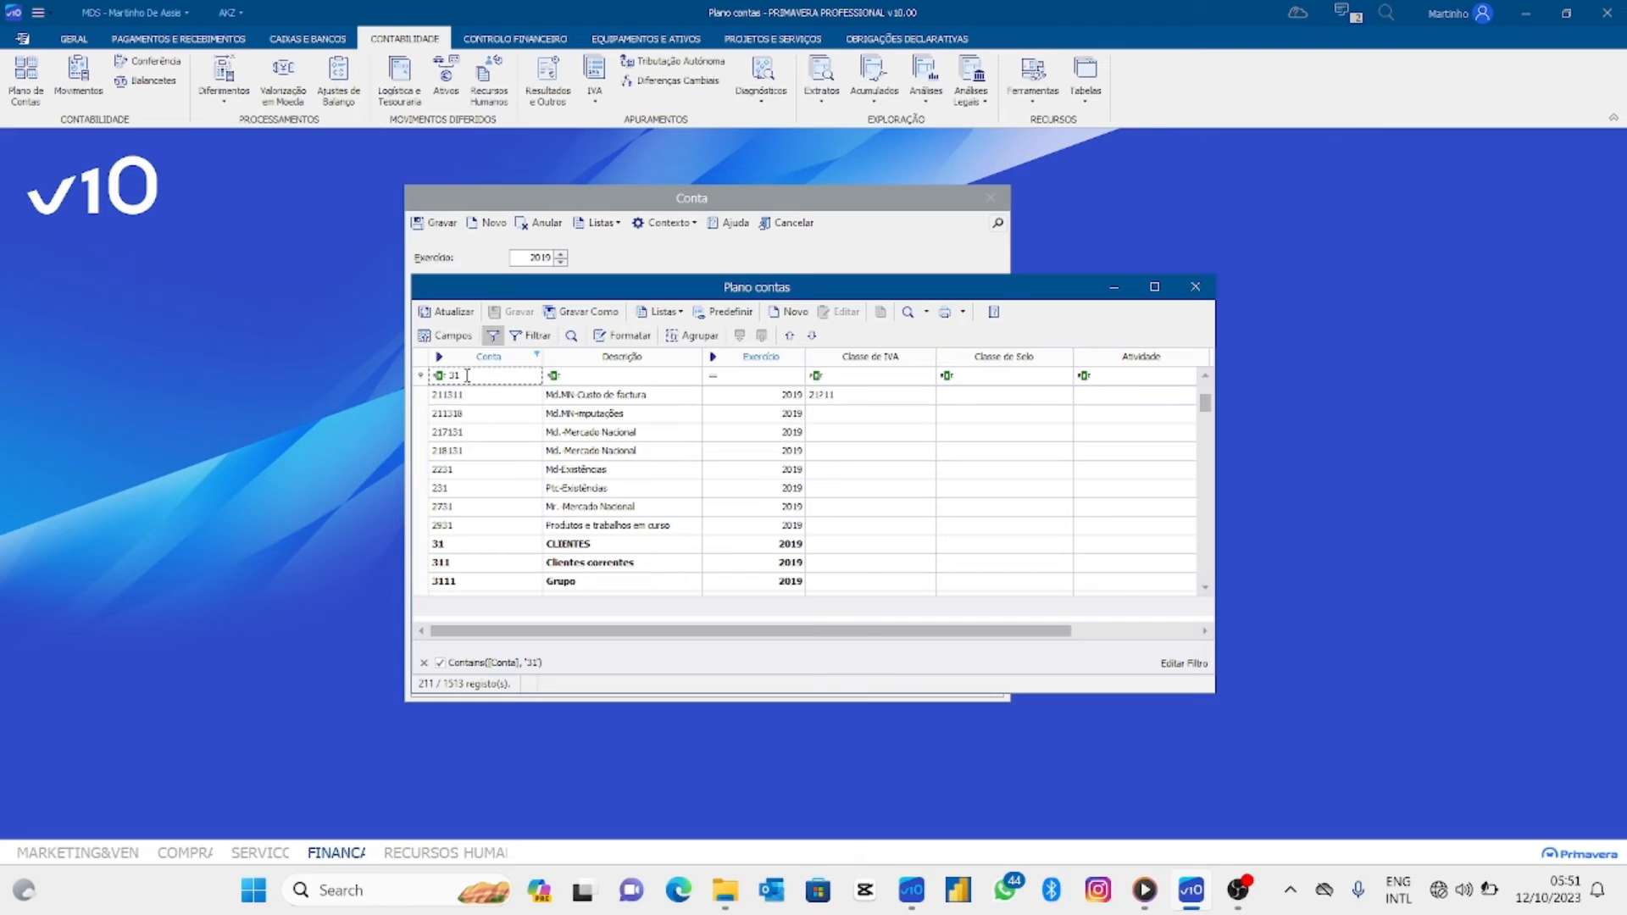
key("BackSpace")
key("BackSpace")
Filter the account descriptions by "banc", clear the filter and close the account list.
left_click(605, 380)
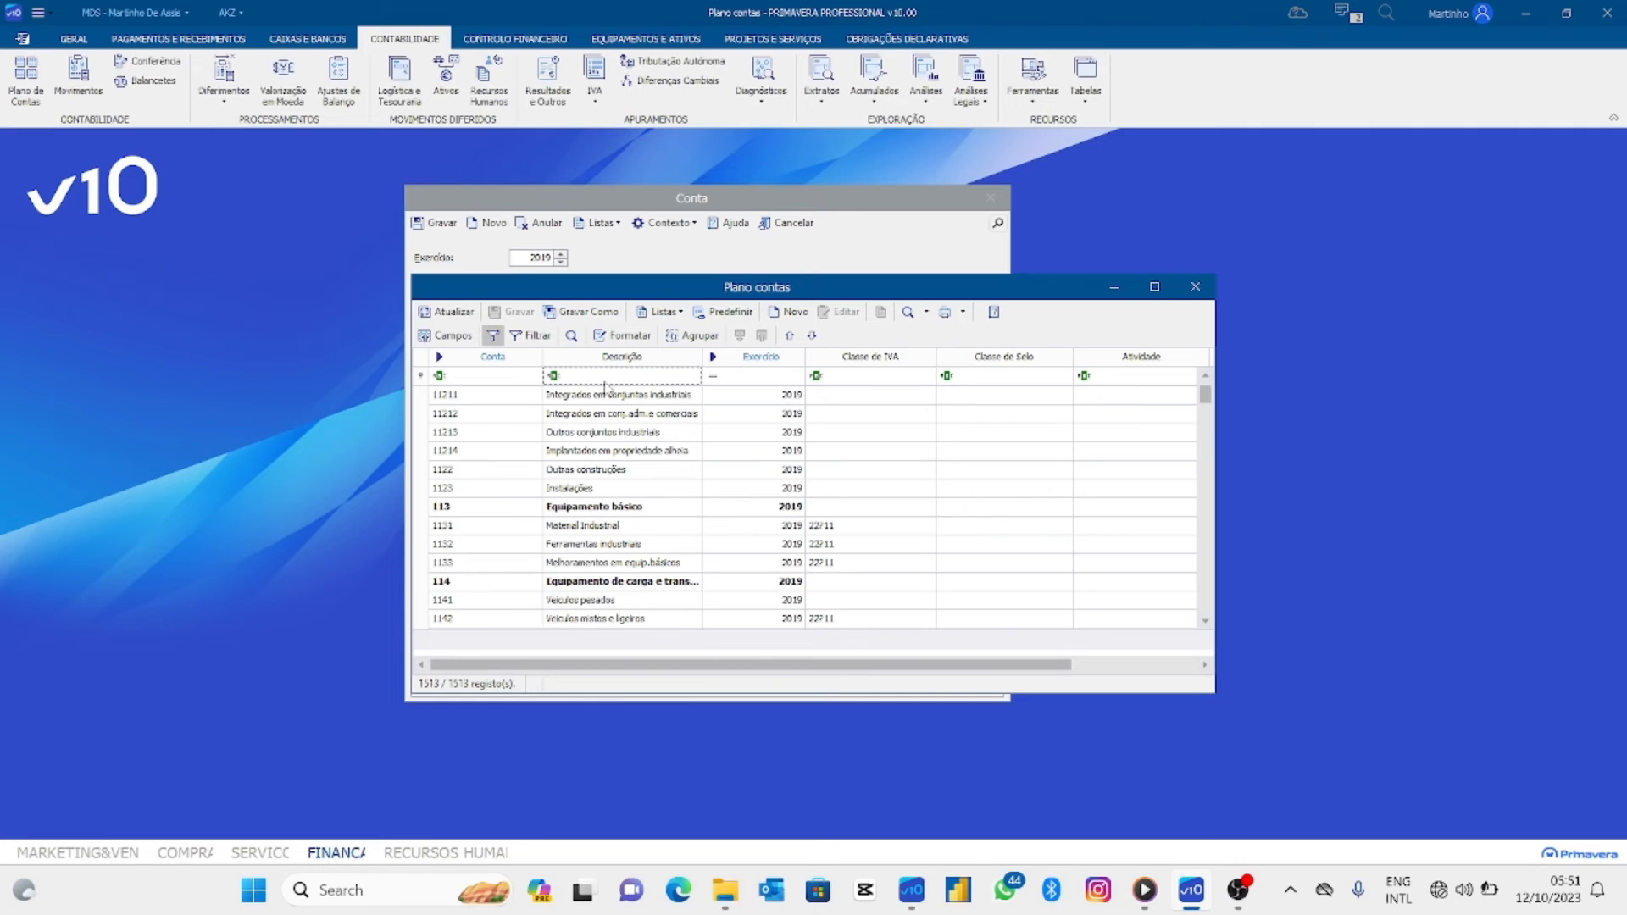
type("banc")
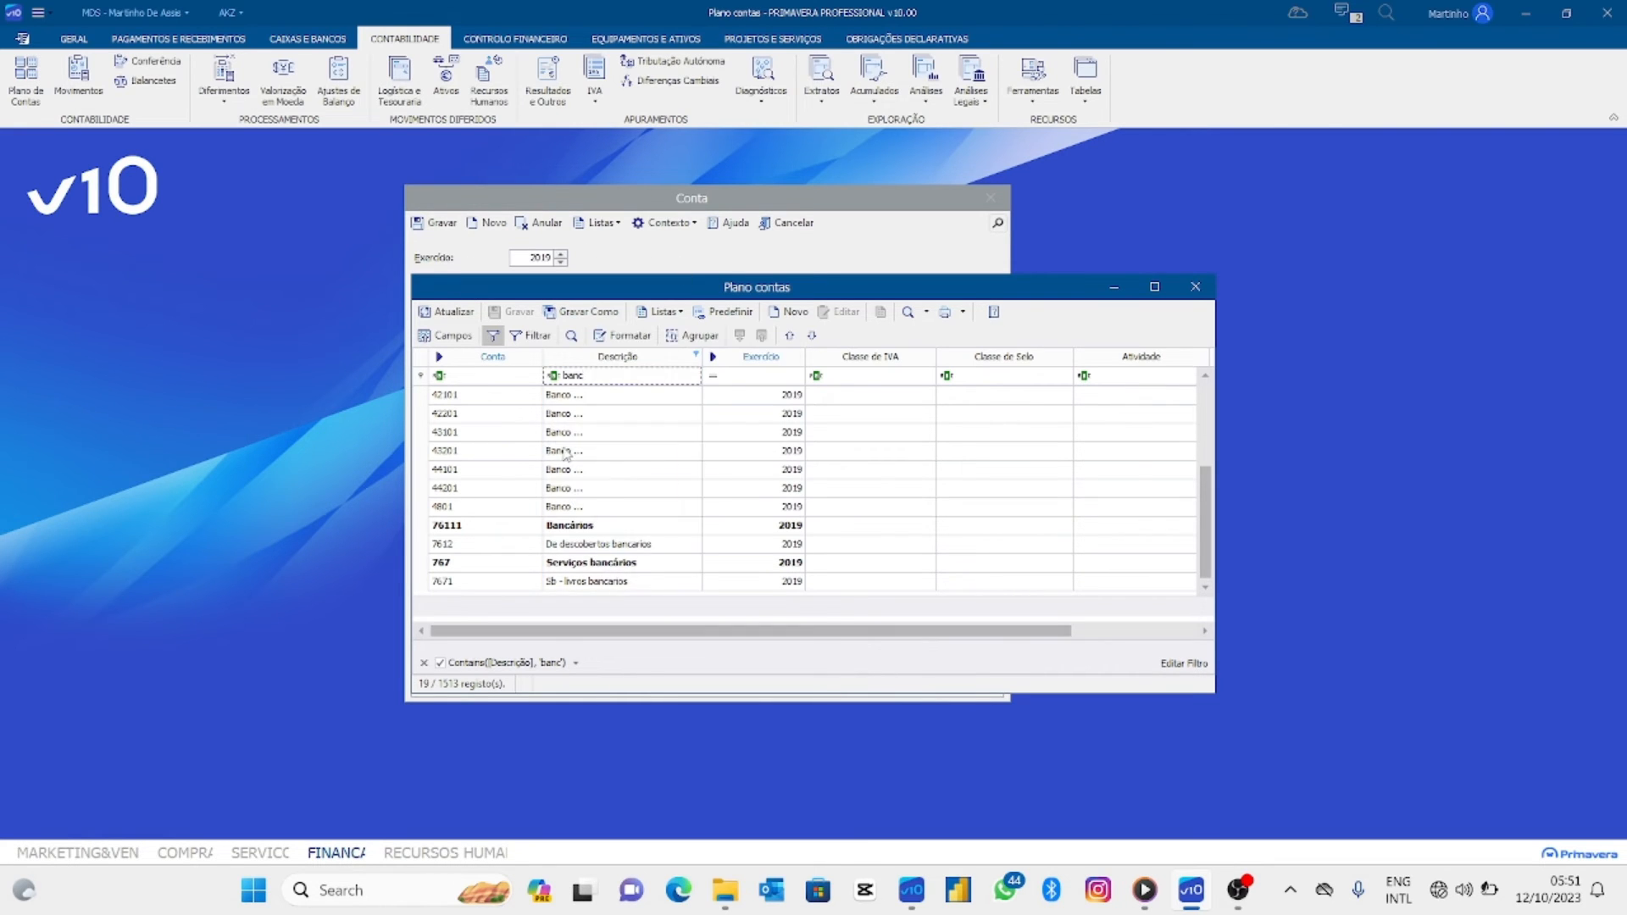
left_click(465, 375)
key("BackSpace")
key("BackSpace")
key("BackSpace")
key("BackSpace")
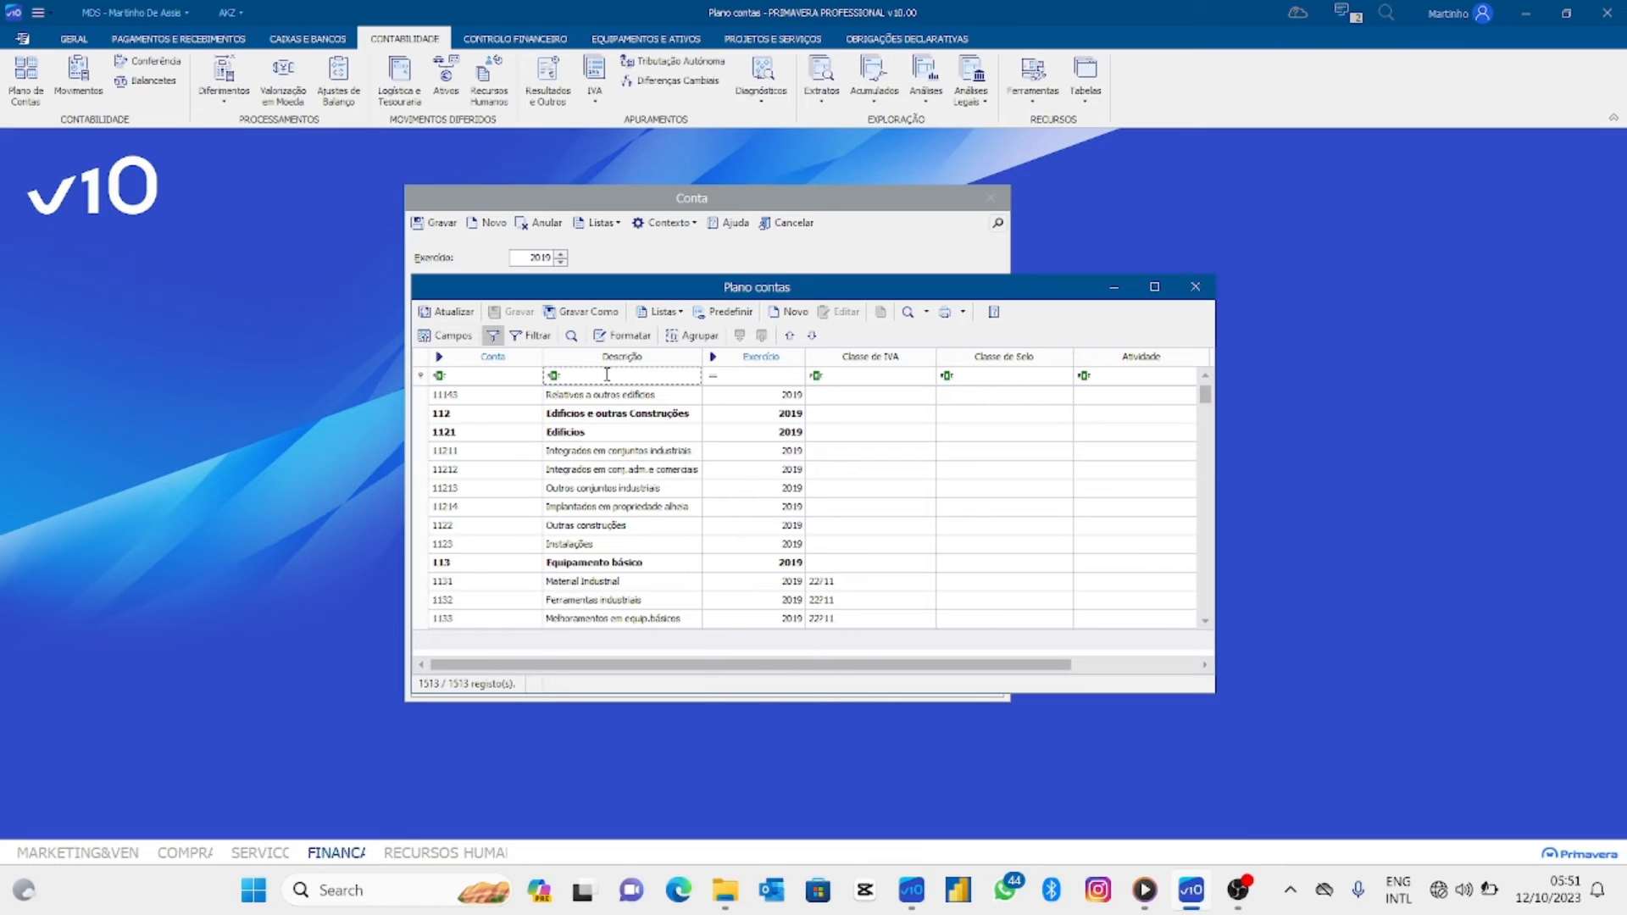
left_click(1196, 287)
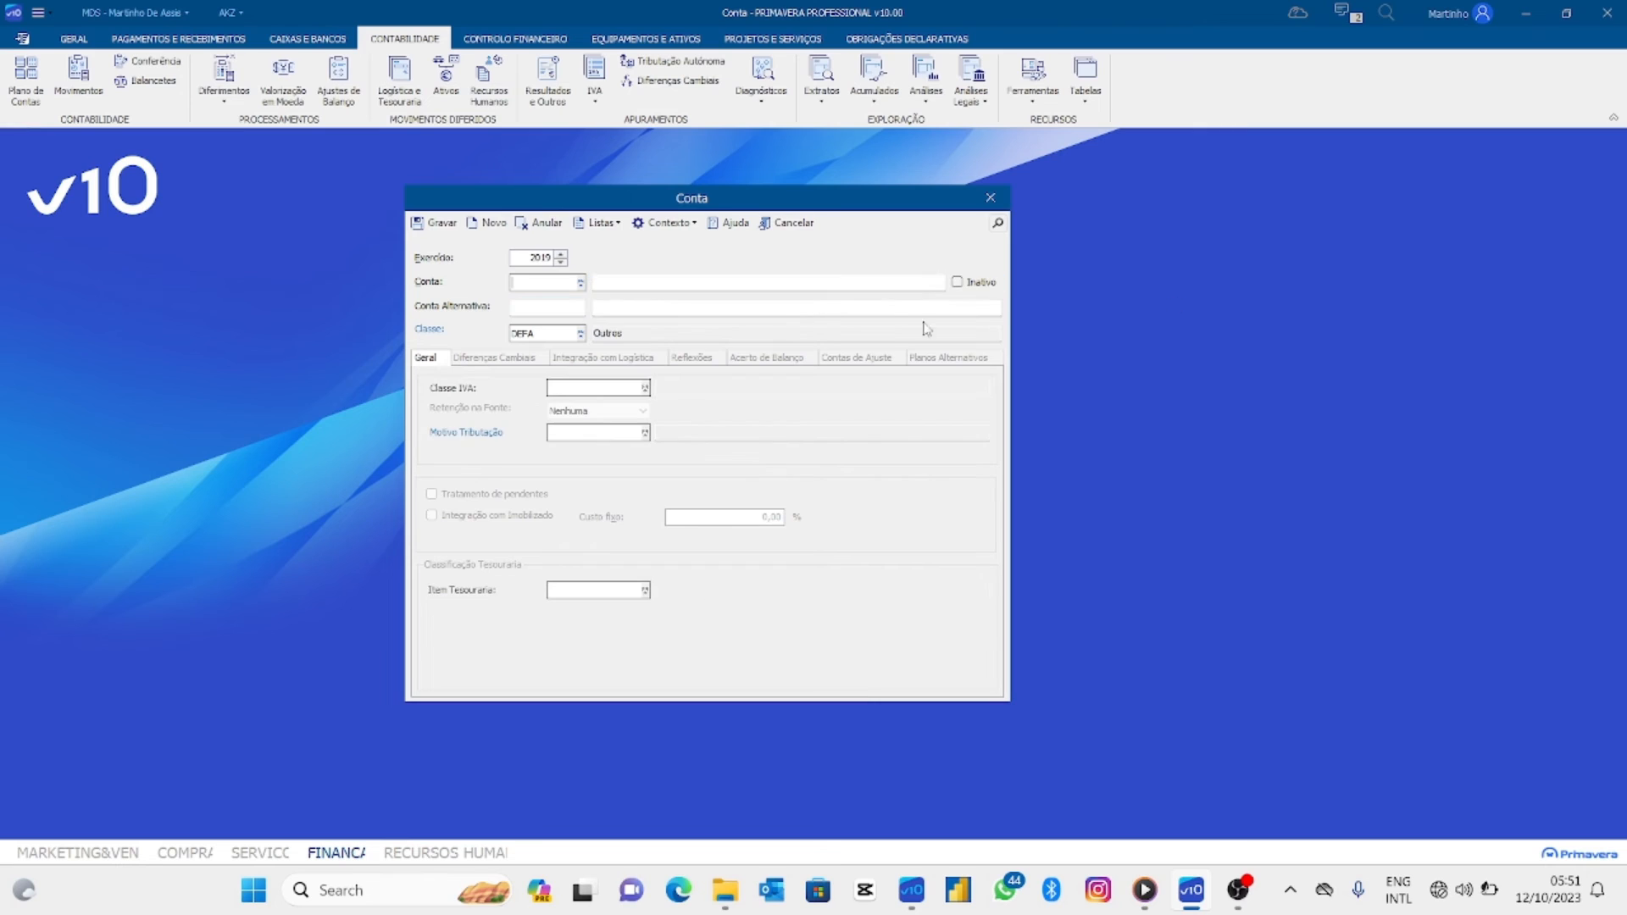
Reopen the account list from the account field, filter the descriptions by "banco", and clear the filter.
double_click(555, 284)
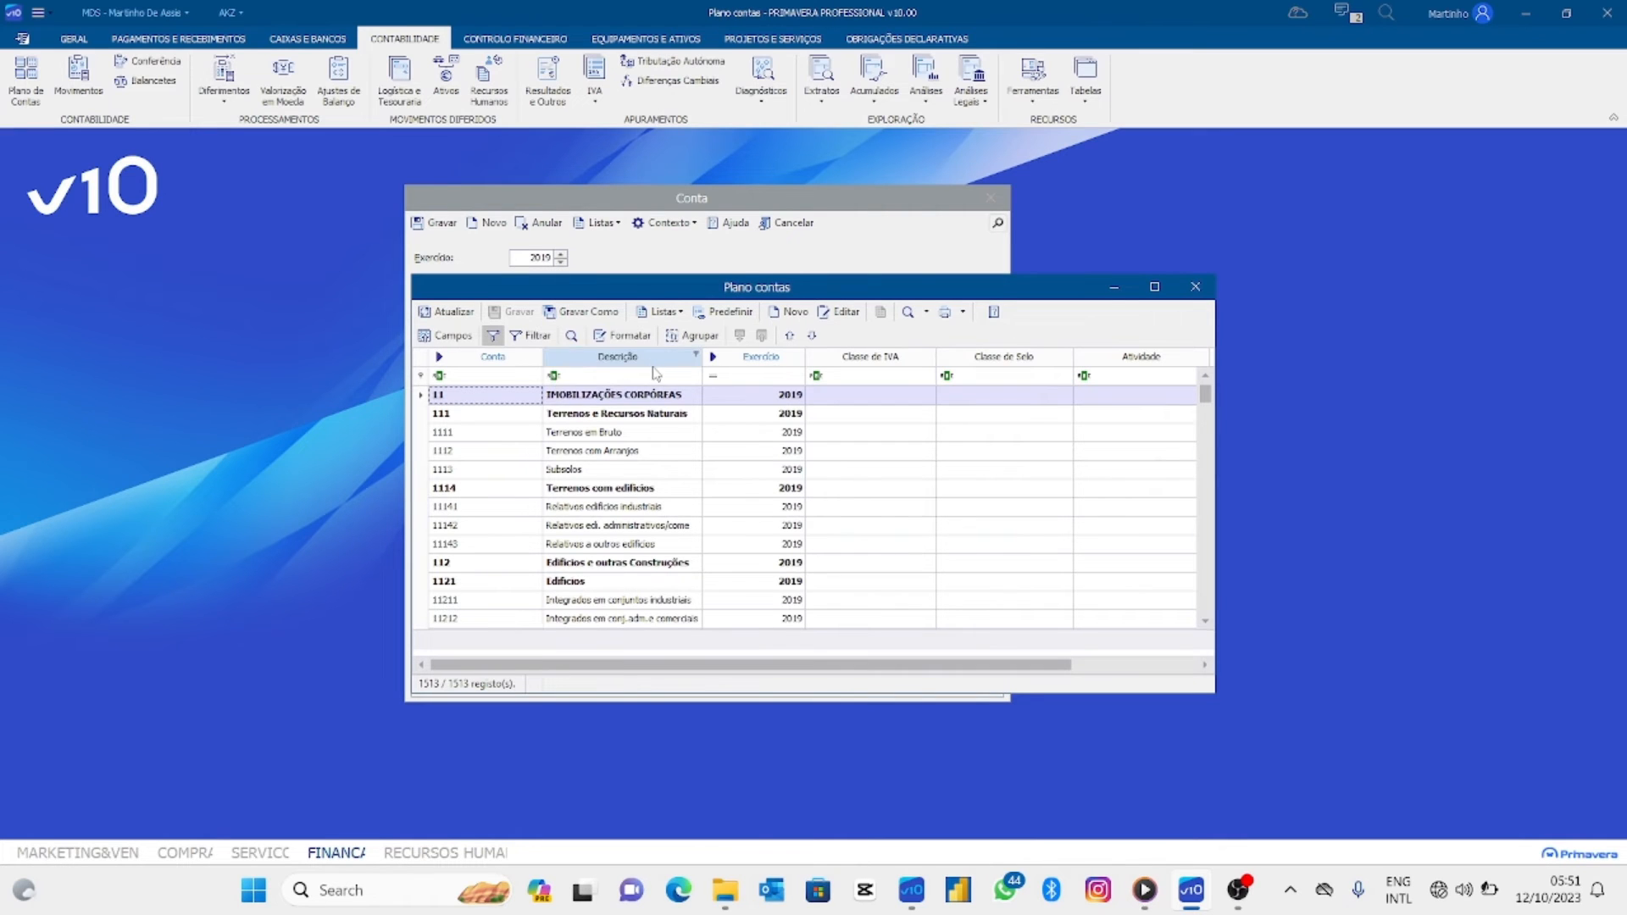
type("banco")
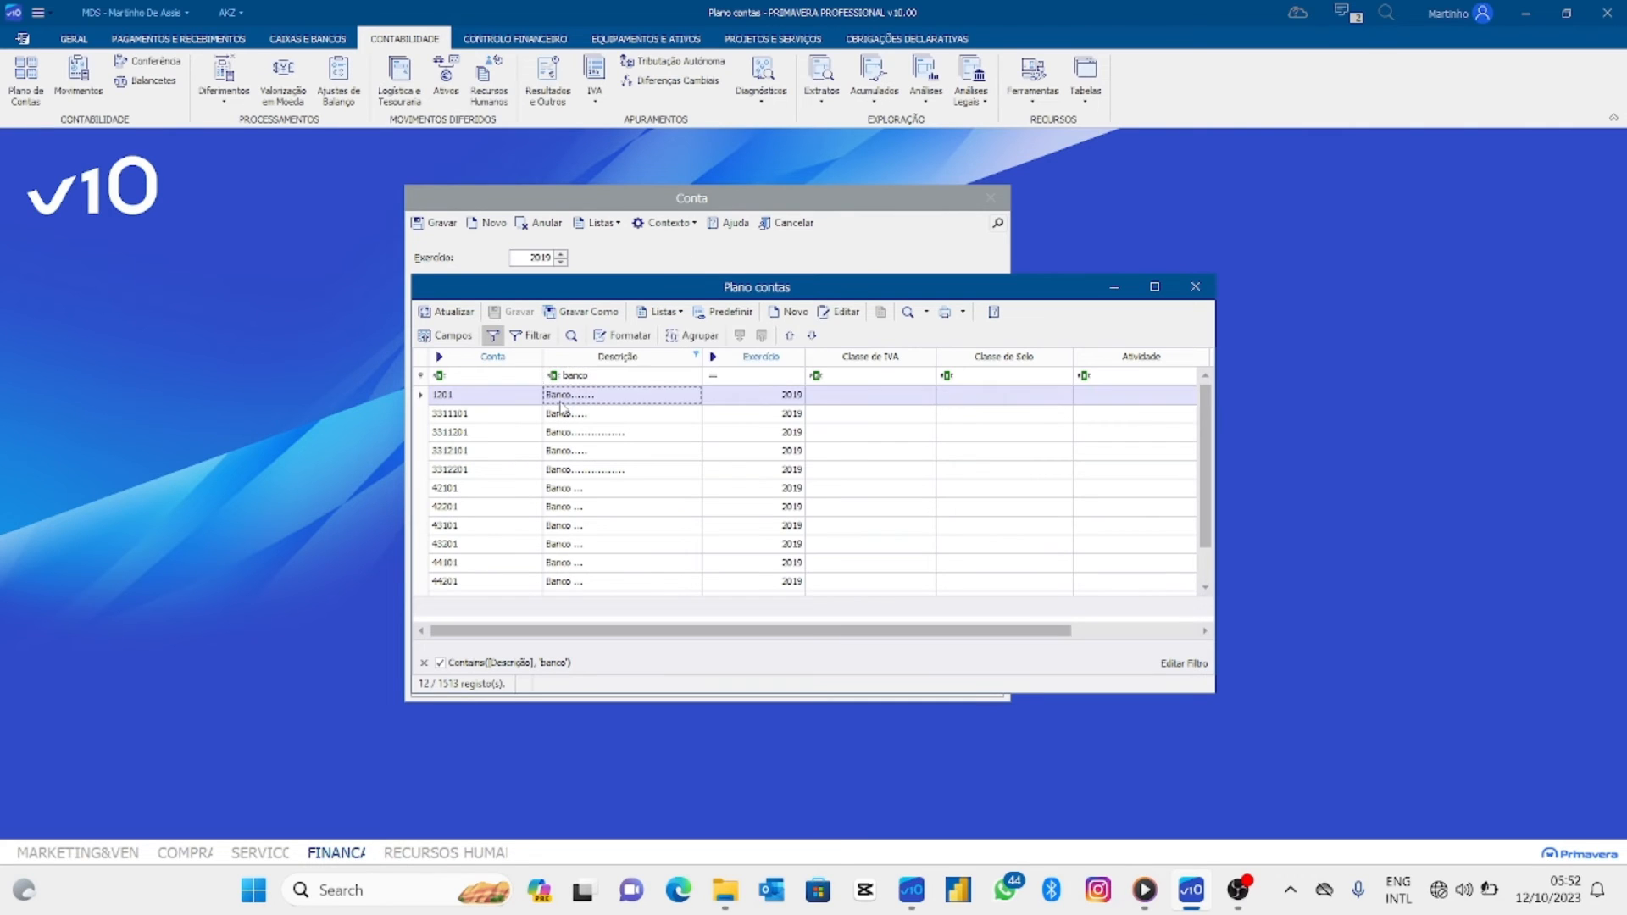
scroll(560, 407, "down", 1)
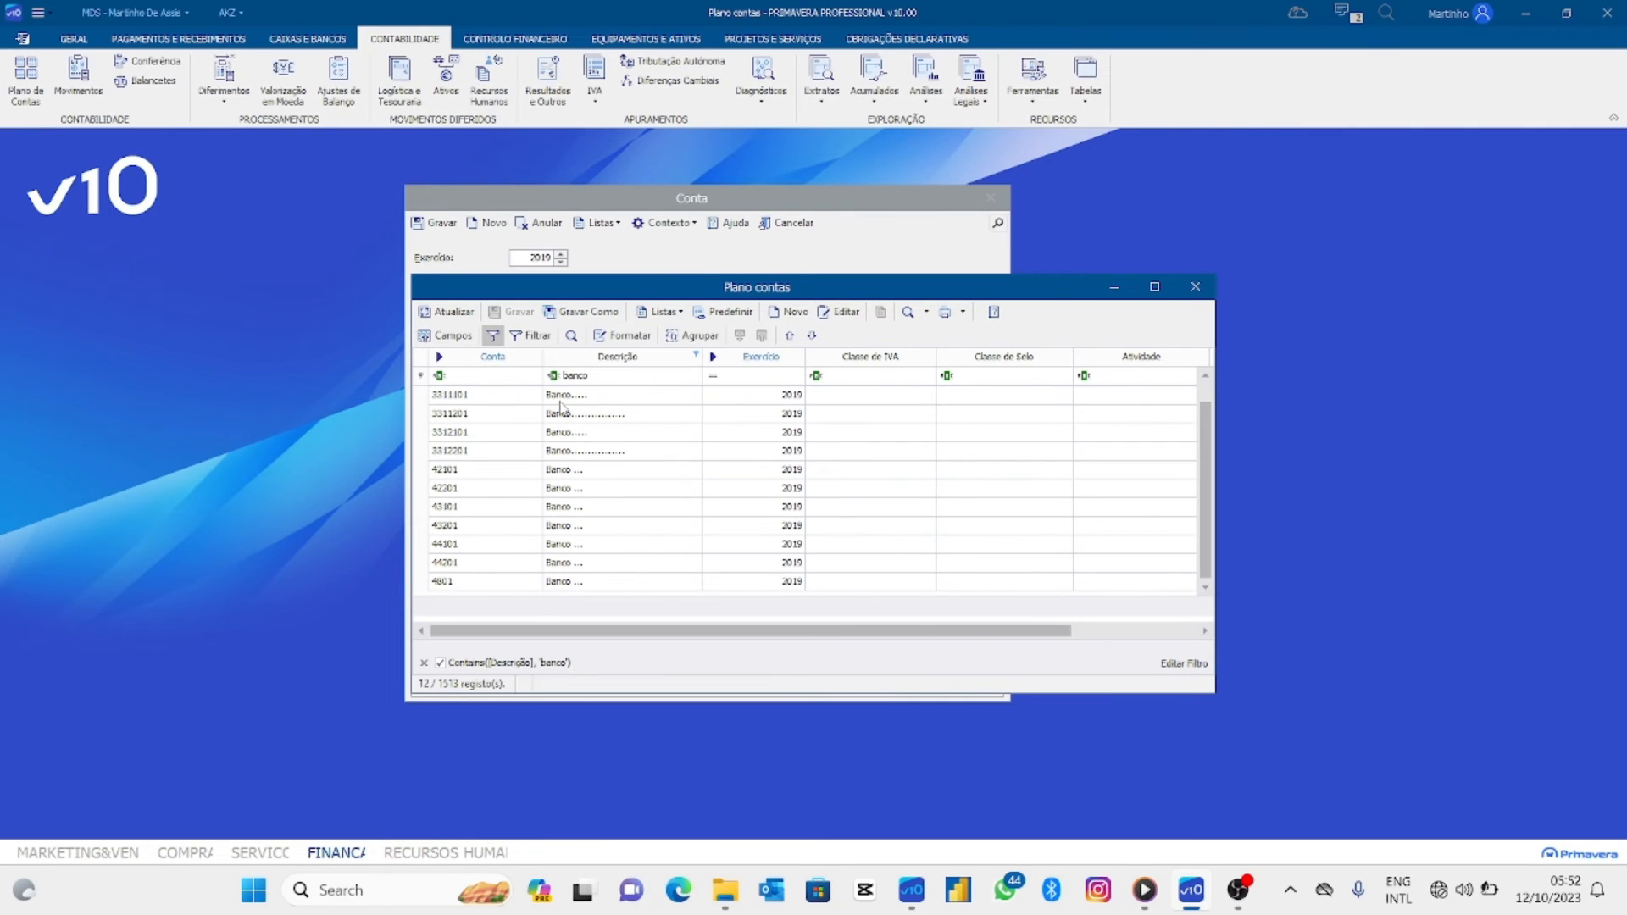
scroll(560, 407, "up", 1)
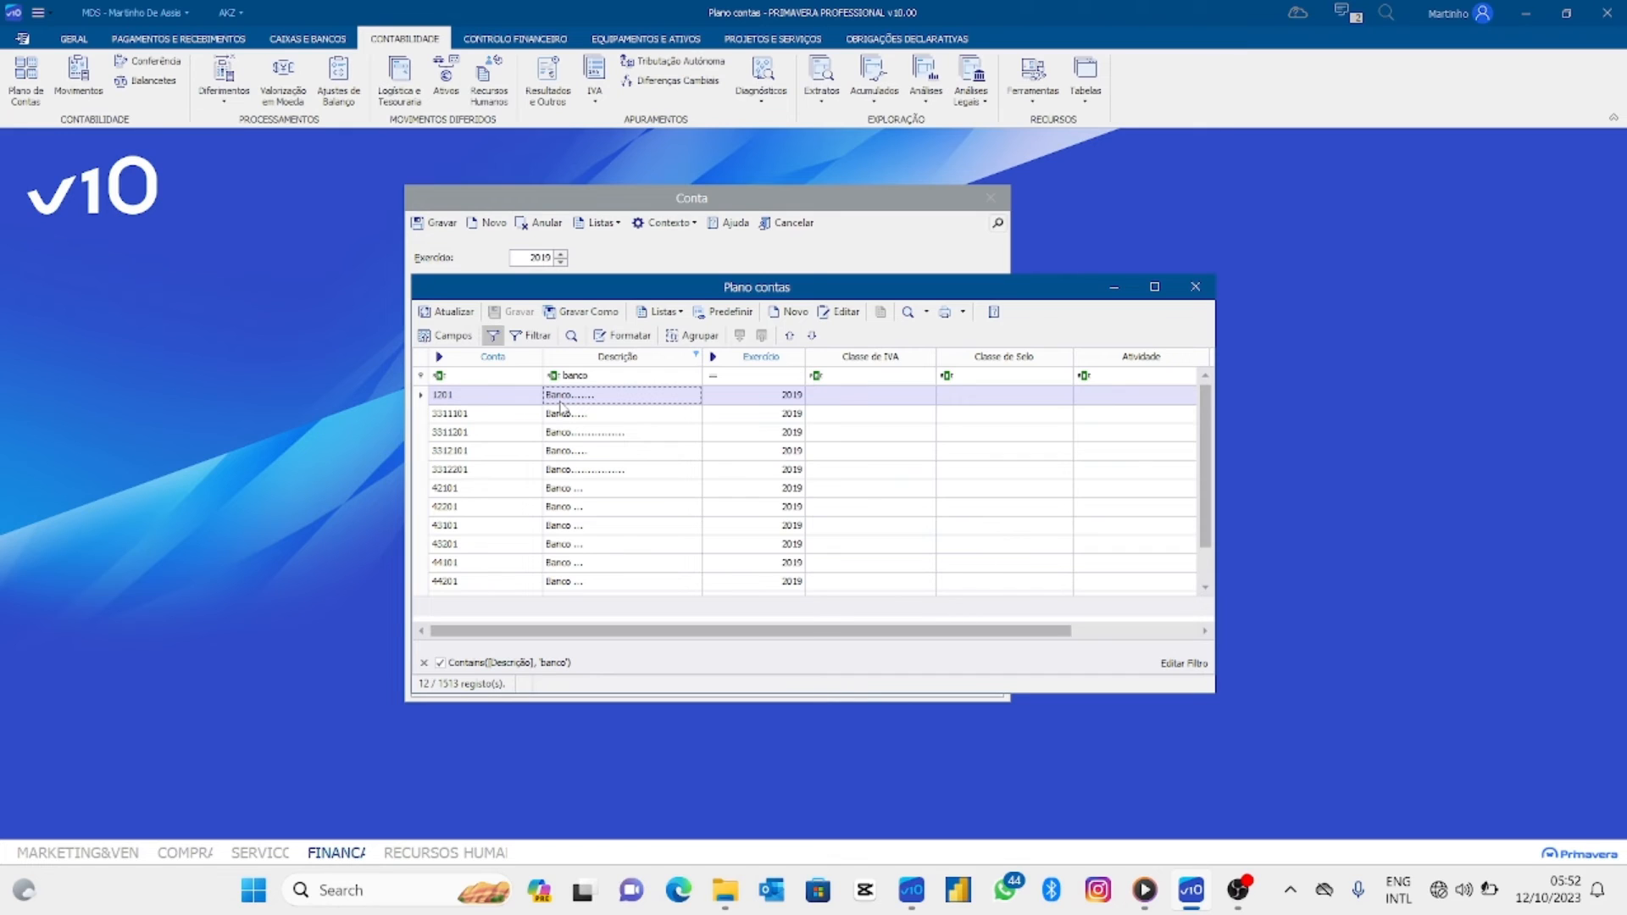
left_click(620, 383)
key("BackSpace")
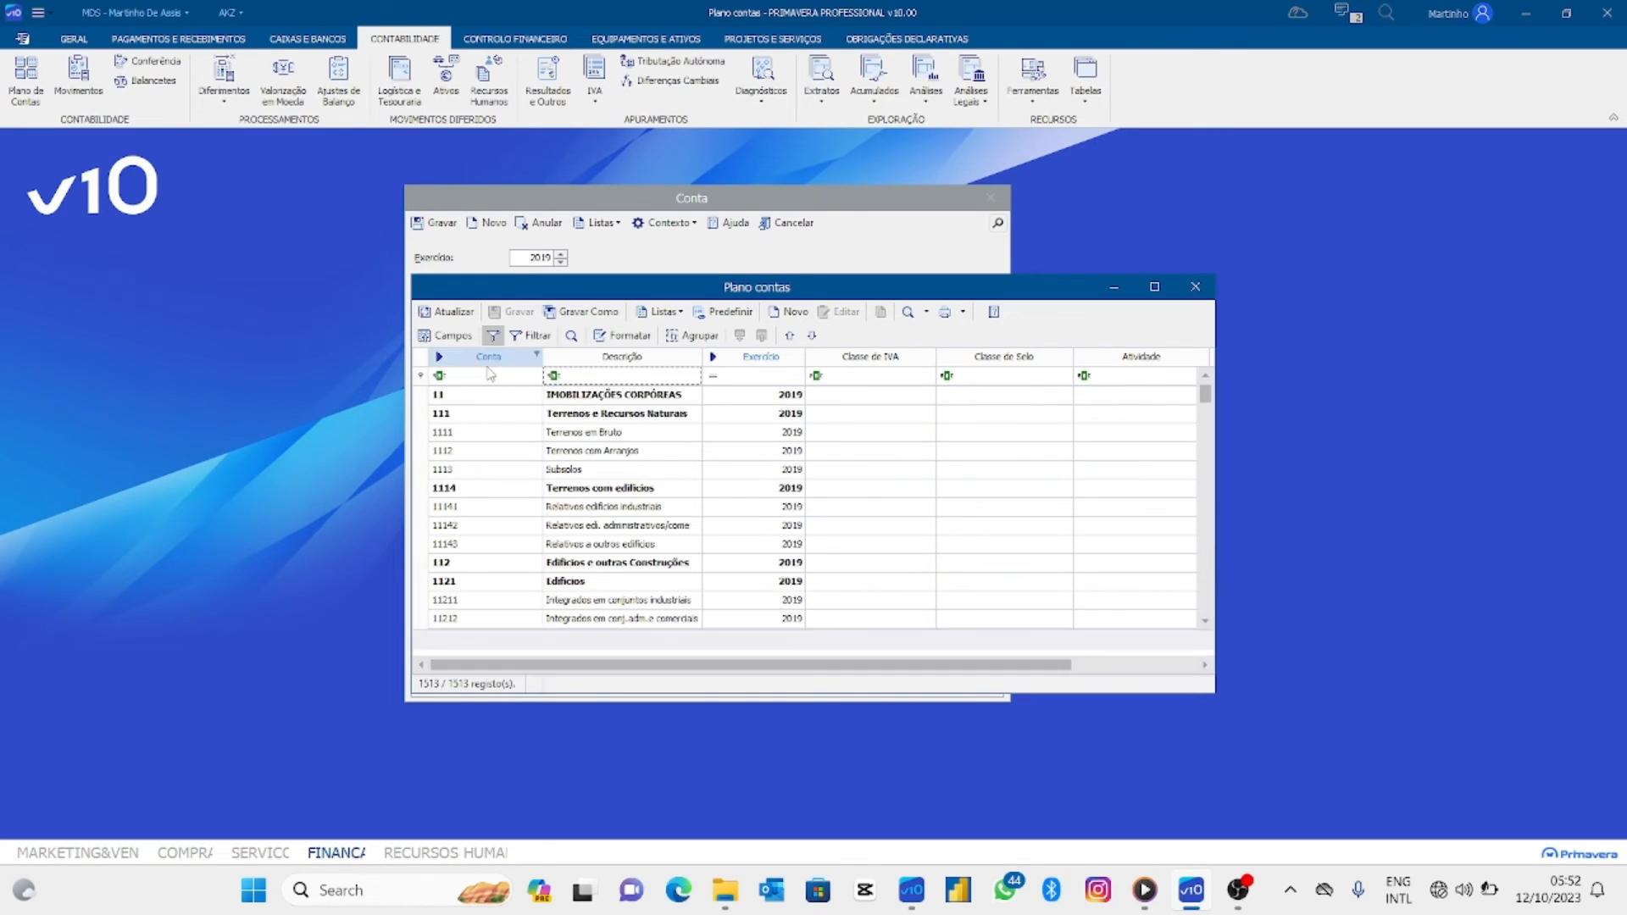
Filter the account list by account number 43.
left_click(482, 375)
type("54")
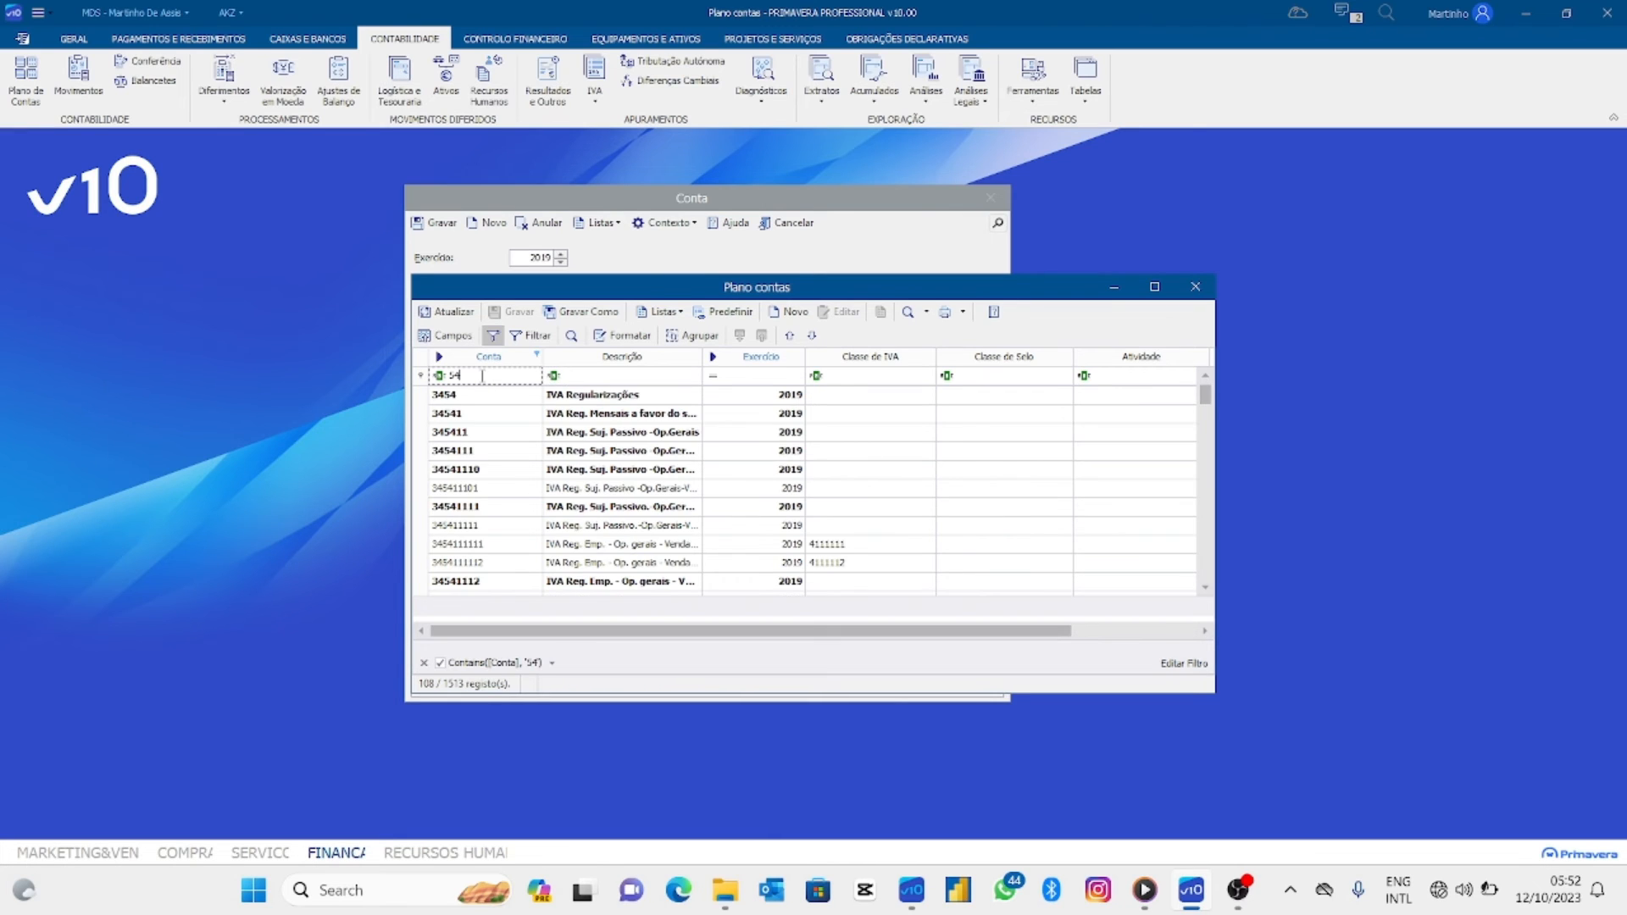
key("BackSpace")
type("43")
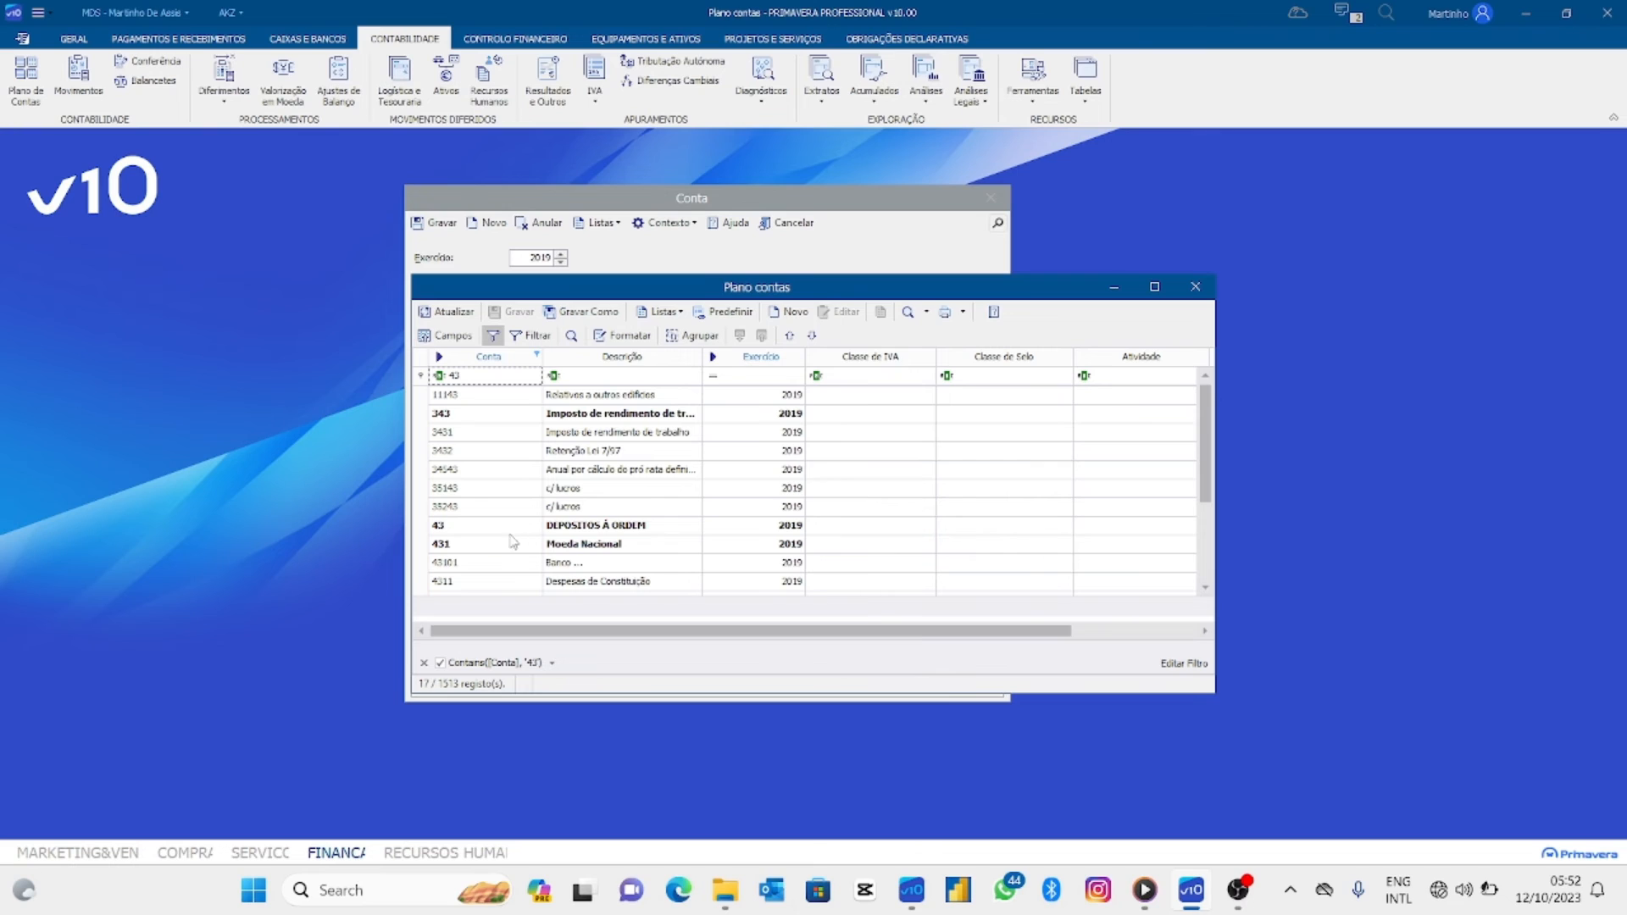
Locate bank account 43101 in the filtered account list and open its record.
left_click(535, 565)
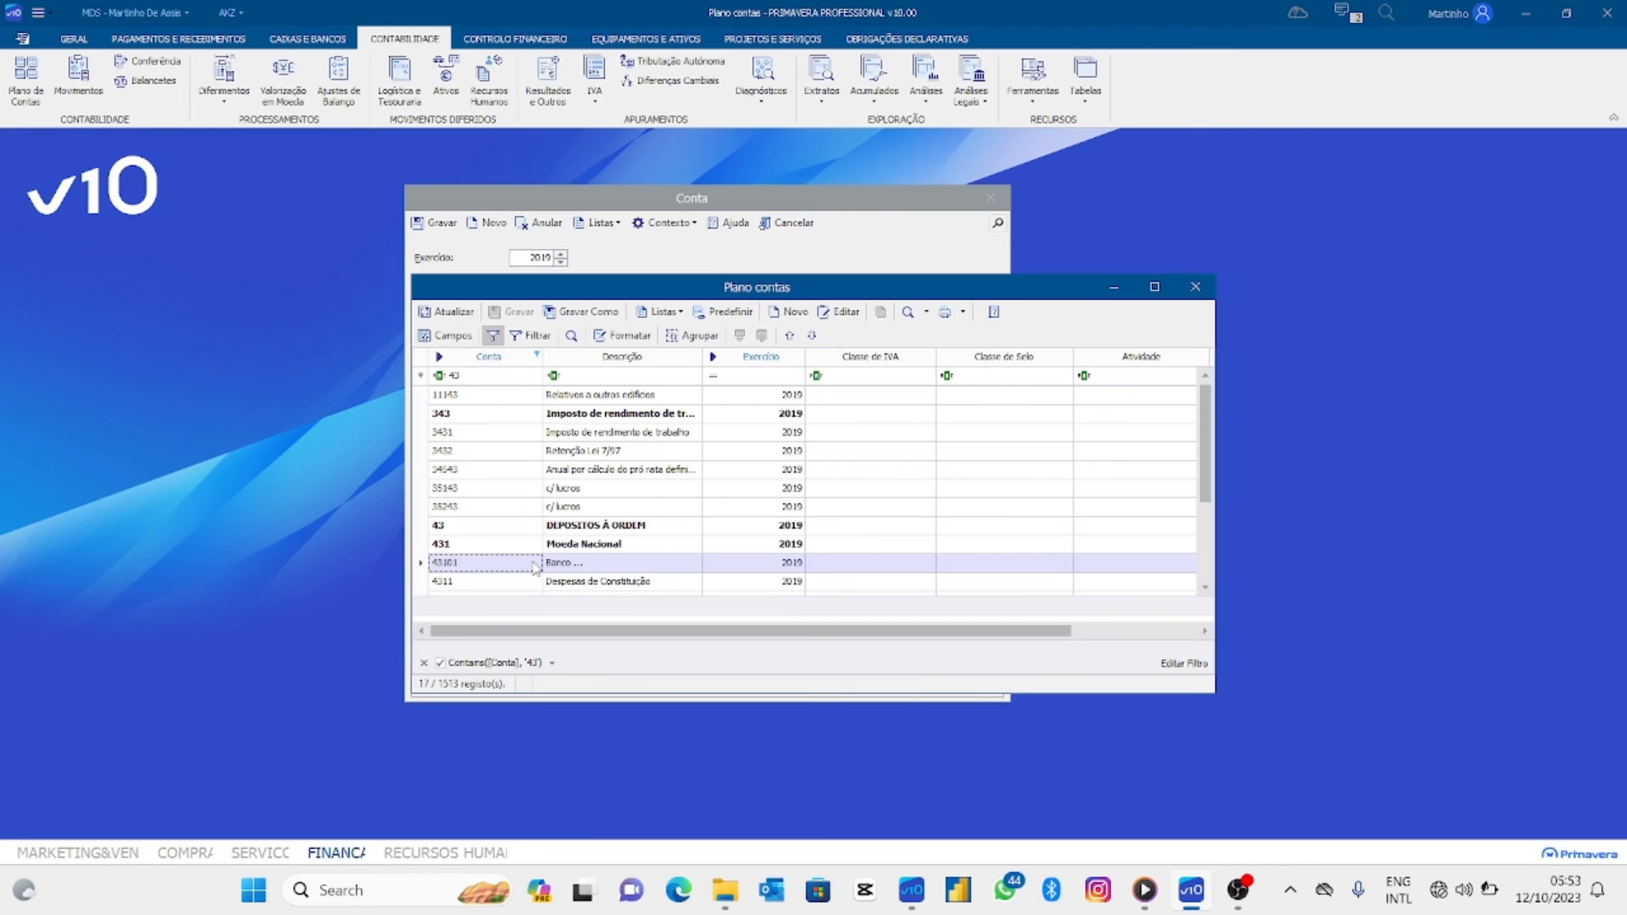
scroll(536, 566, "down", 2)
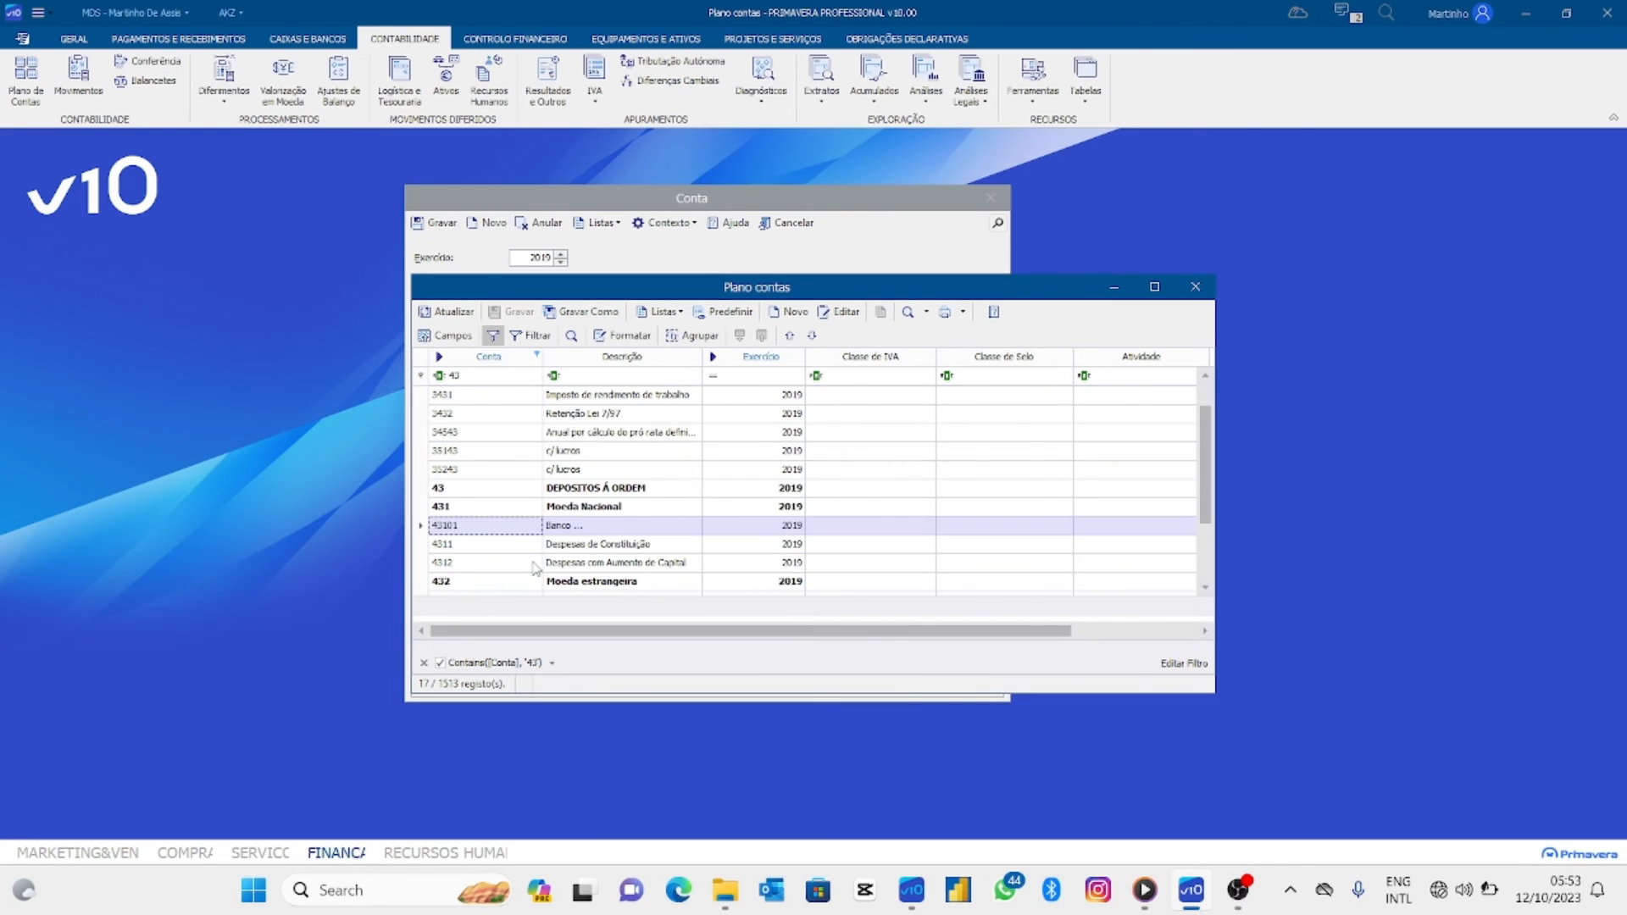
left_click(599, 375)
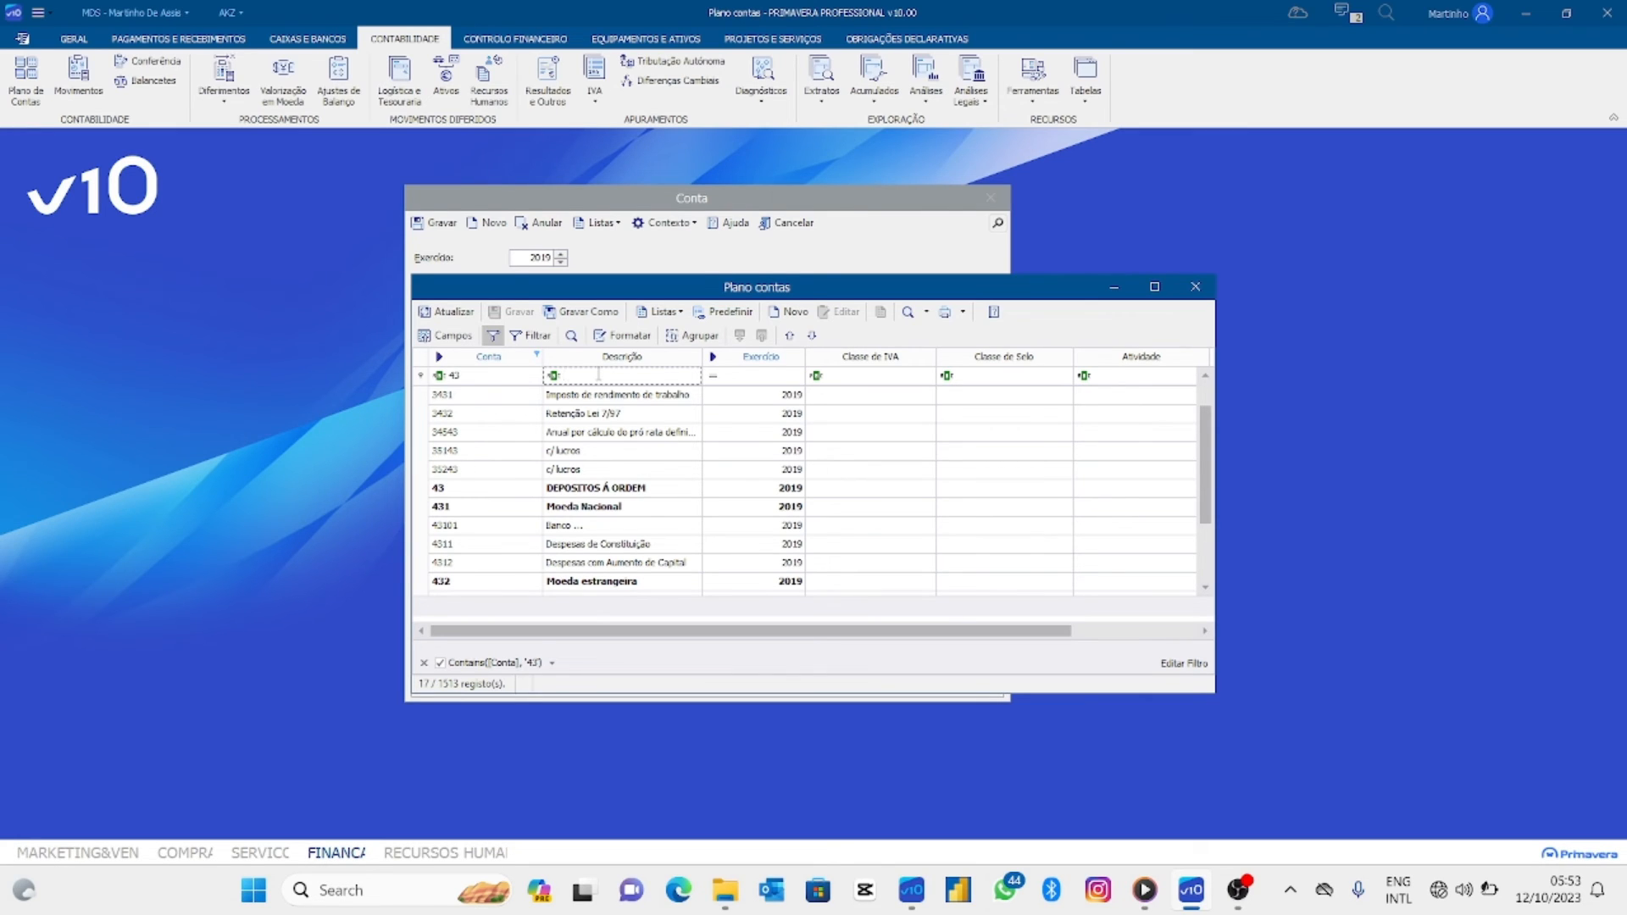
left_click(591, 529)
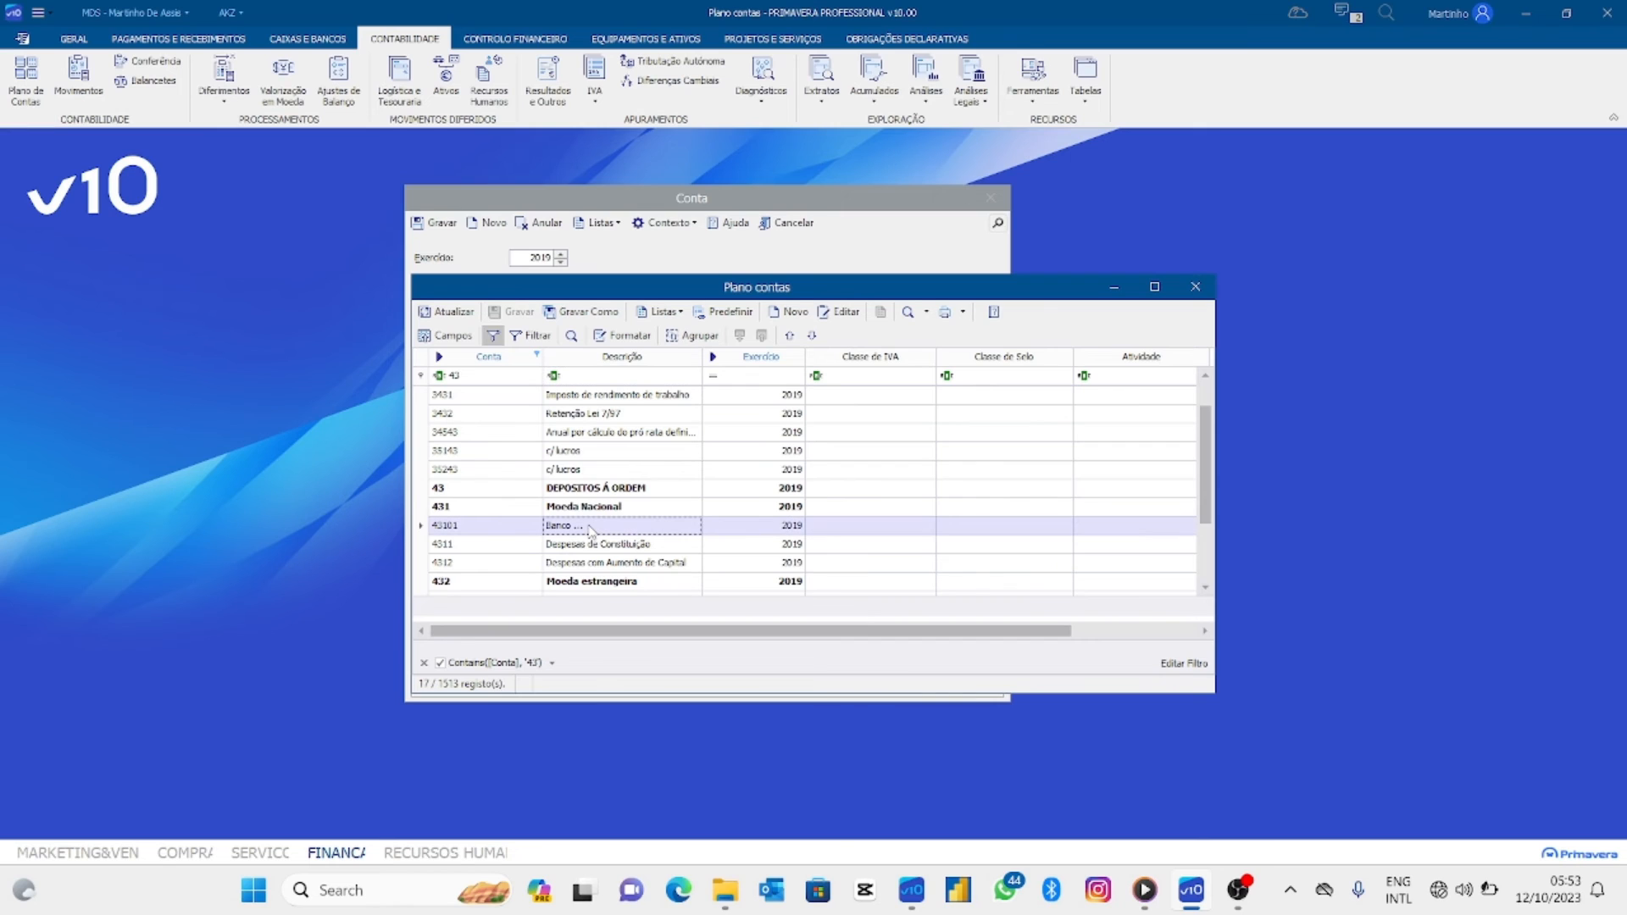
double_click(591, 529)
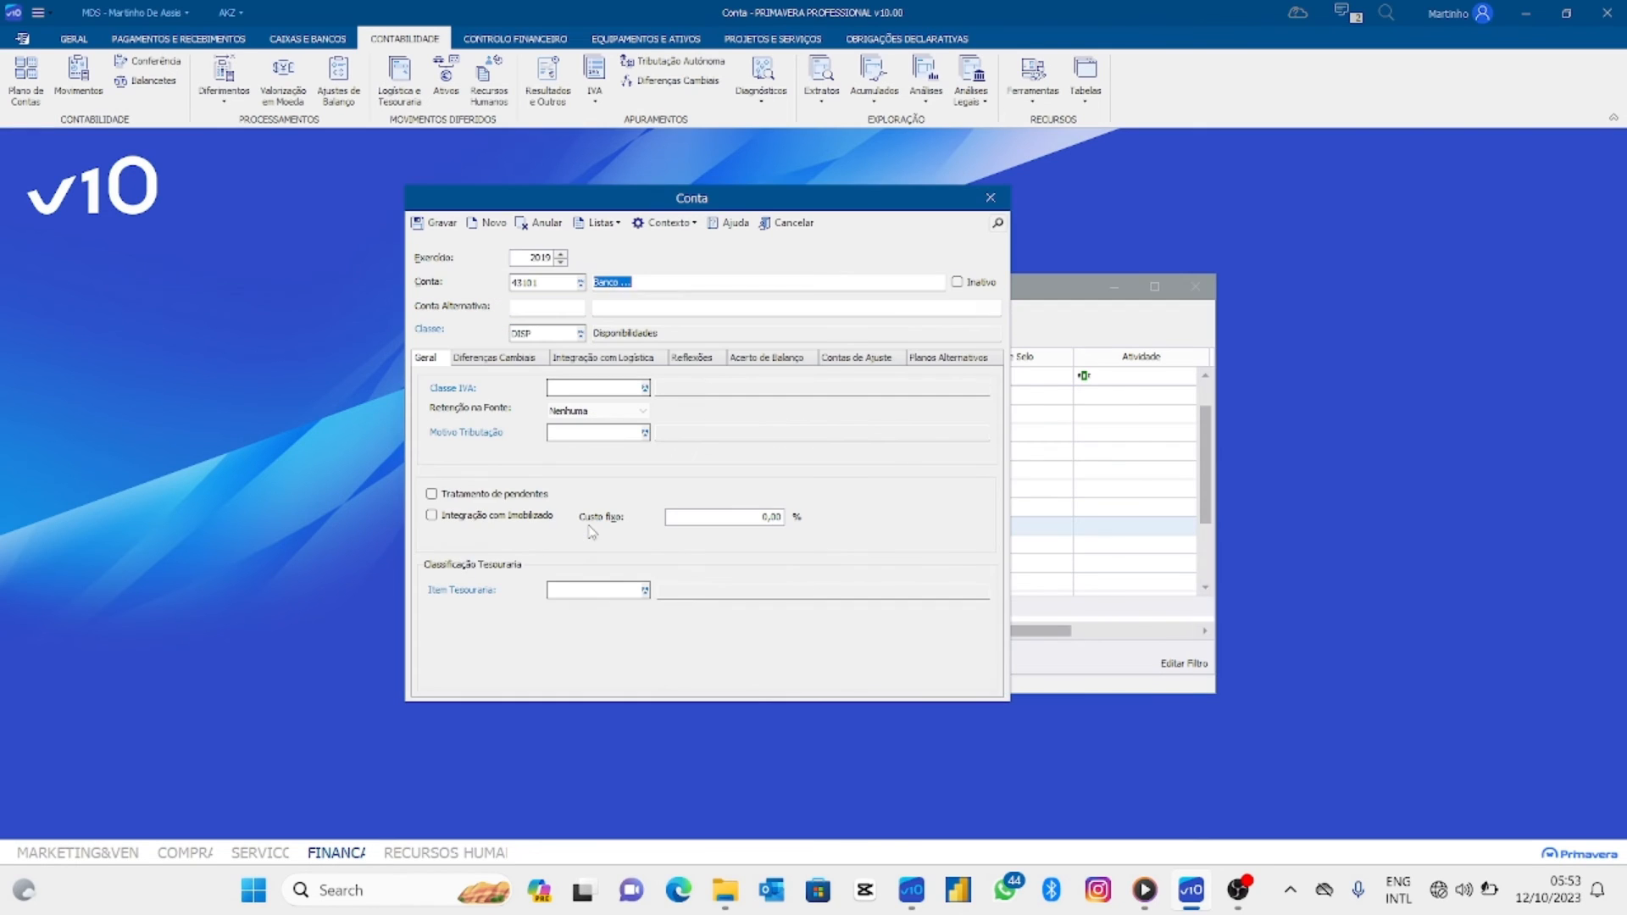
Replace the account description with BANCO BAI.
left_click(644, 286)
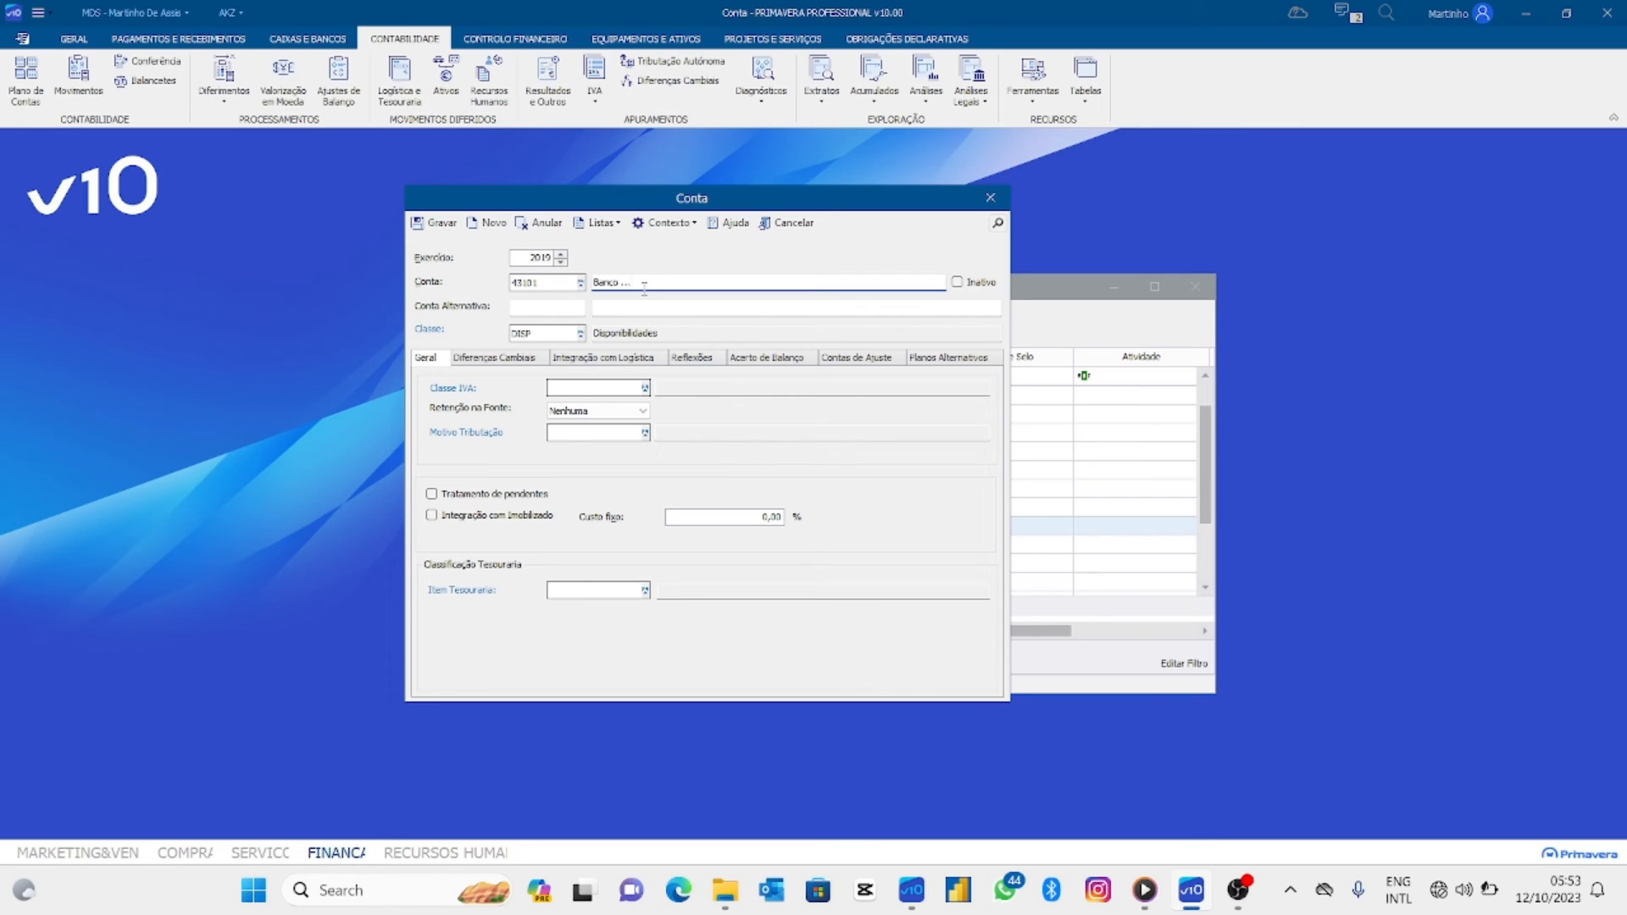
key("BackSpace")
key("BackSpace")
key("BackSpace")
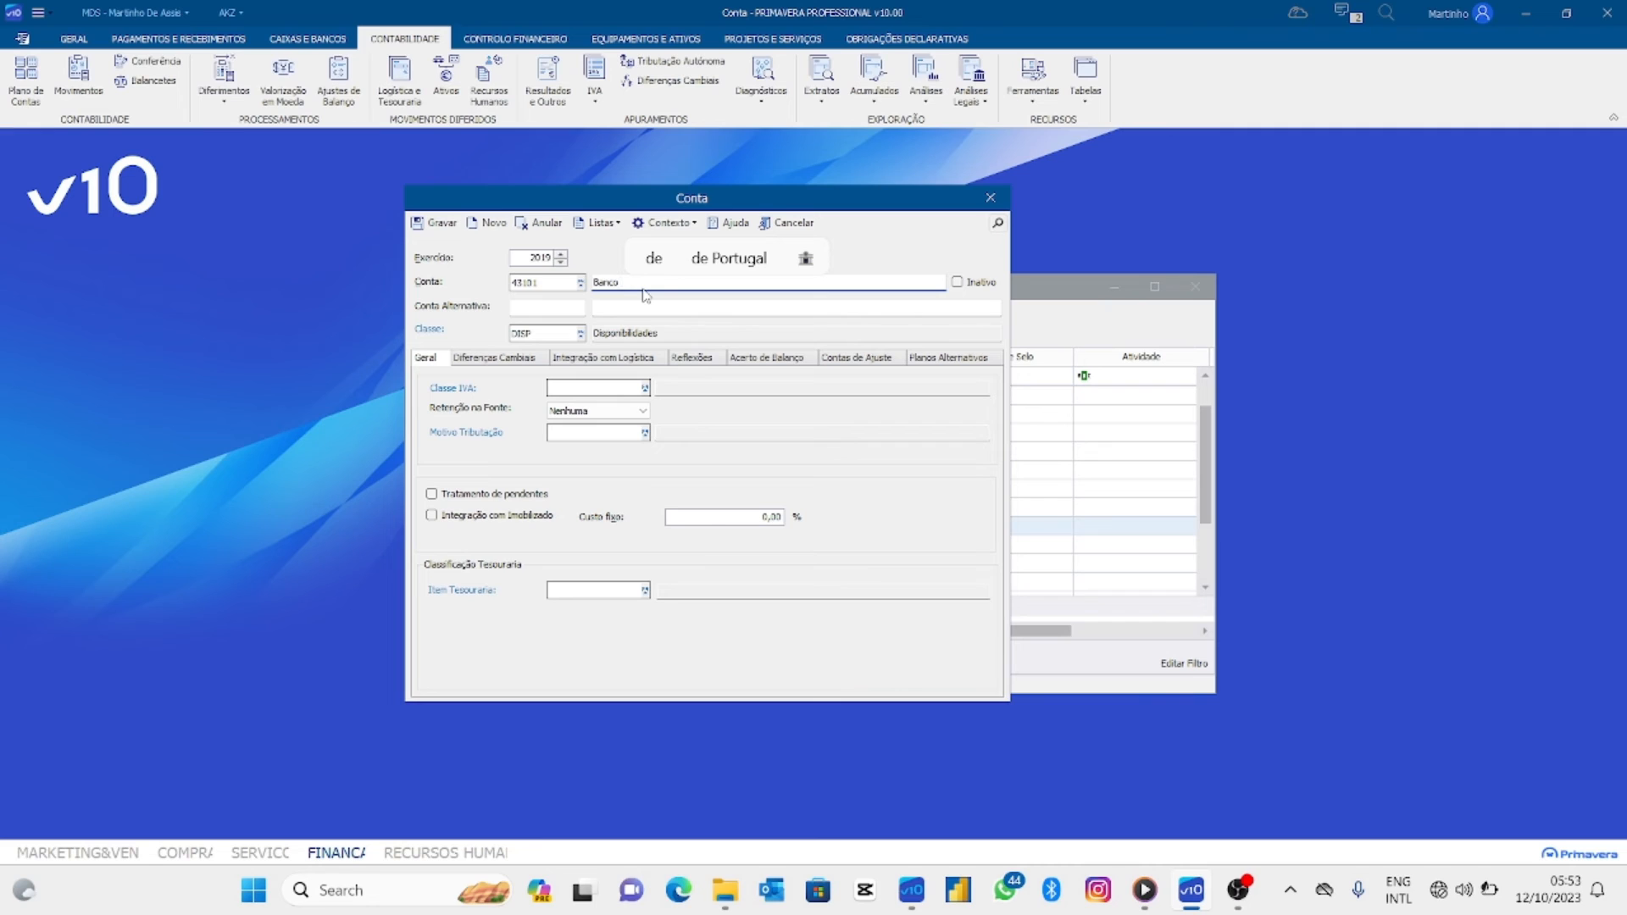
type("Bal")
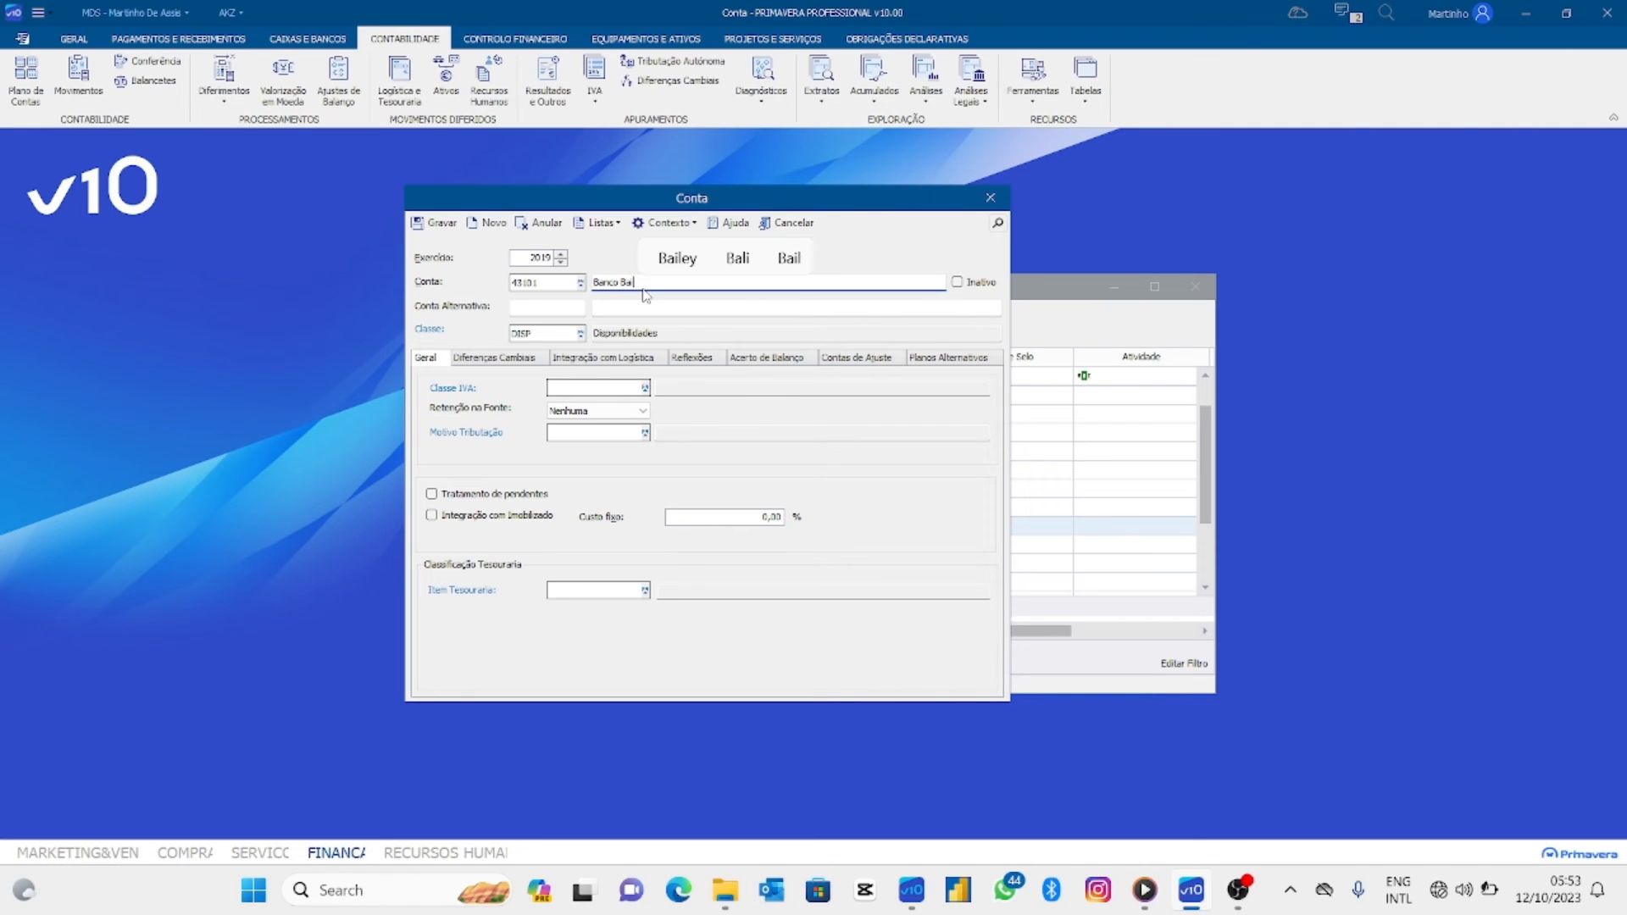
key("BackSpace")
key("BackSpace")
key("BackSpace")
key("BackSpace")
key("BackSpace")
key("BackSpace")
key("BackSpace")
key("BackSpace")
key("BackSpace")
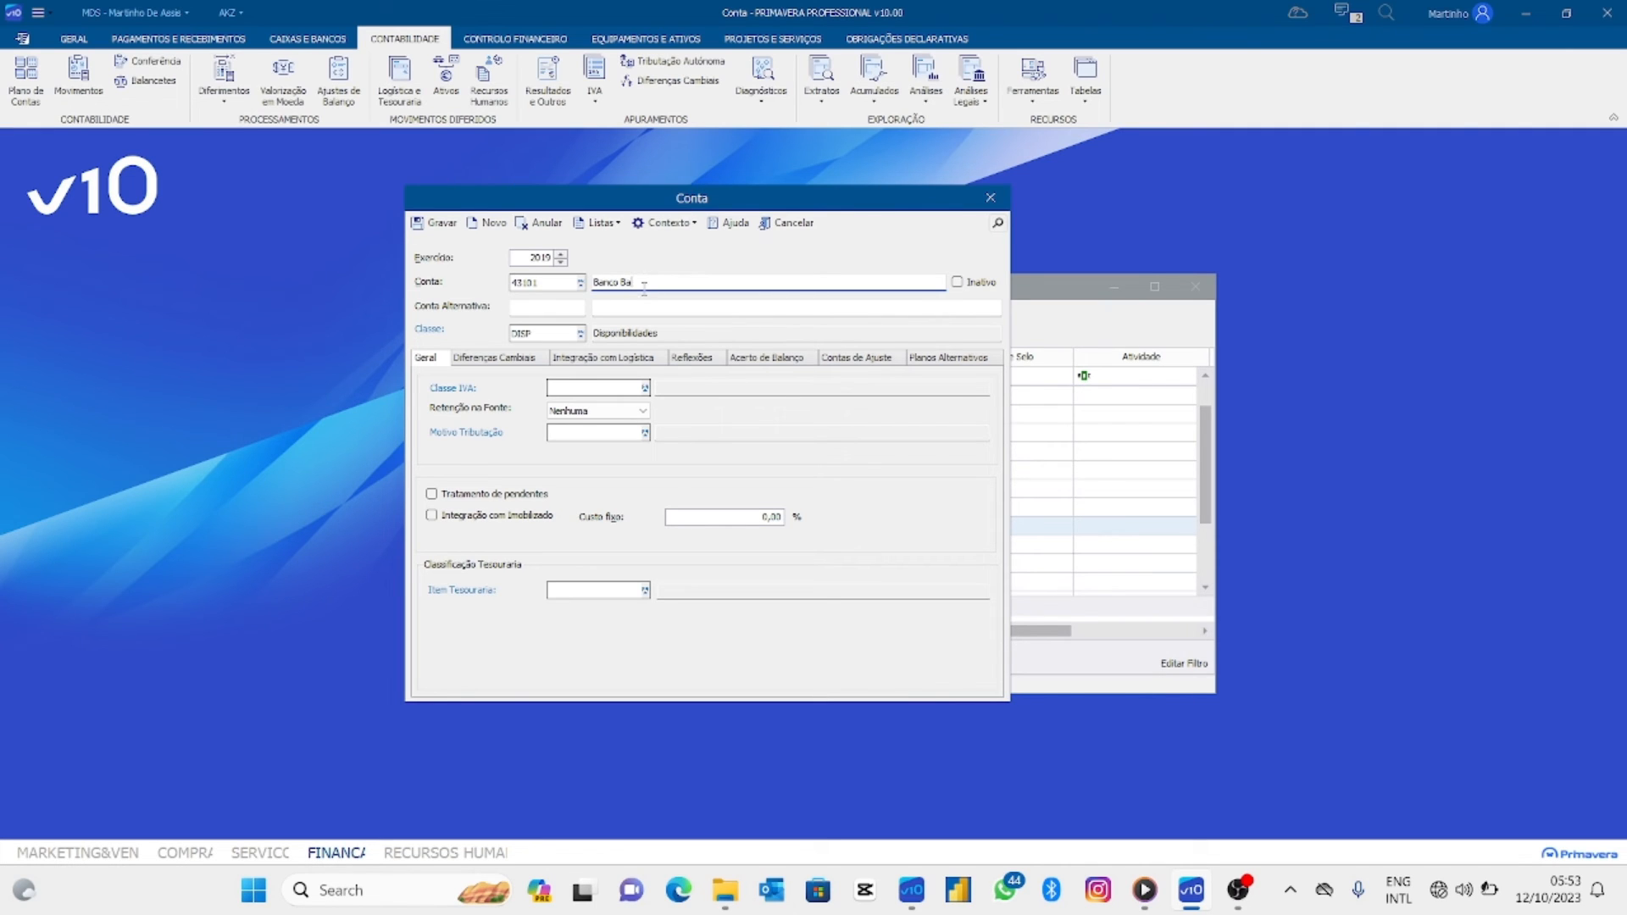
type("BANCO BAI")
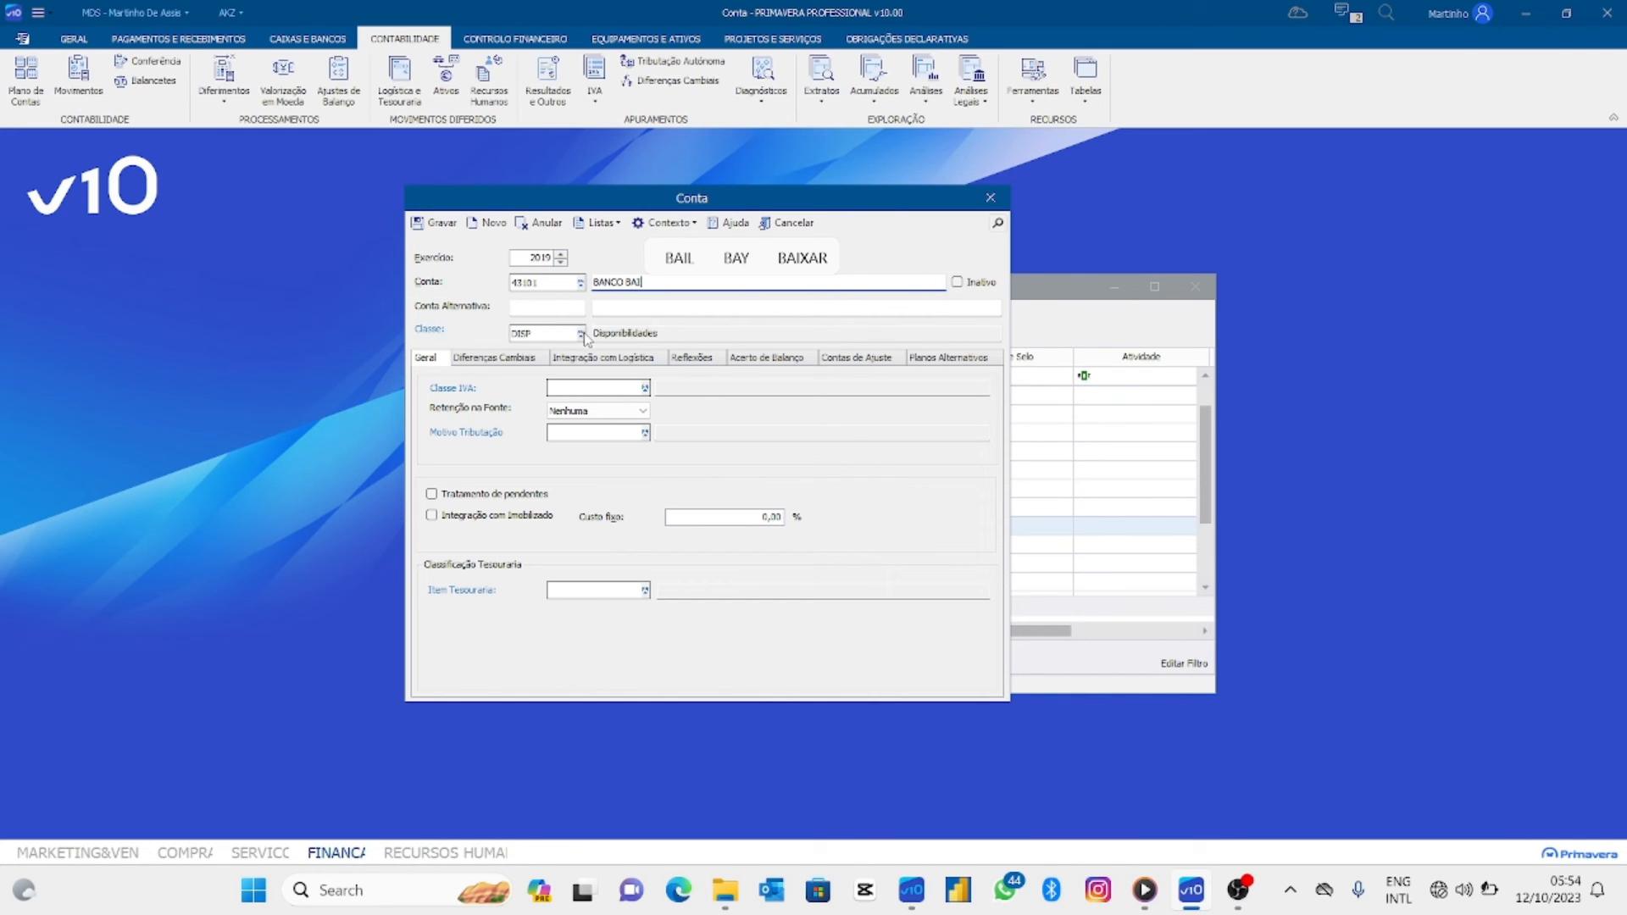
Look up the available account classes and choose DISP (Disponibilidades) as the account's class.
left_click(543, 331)
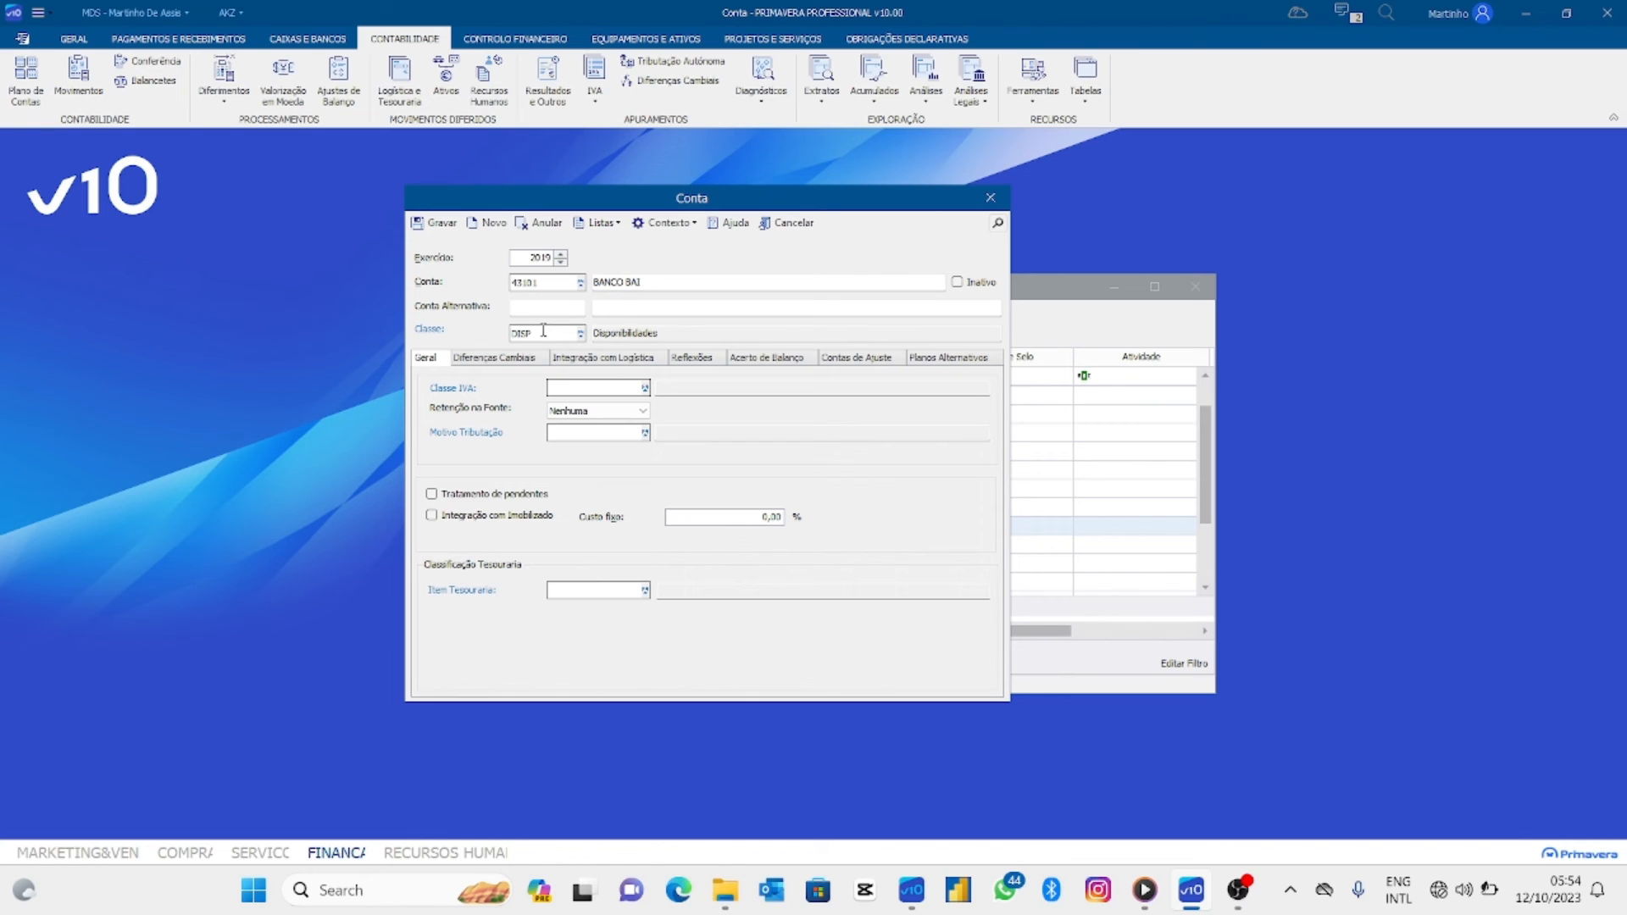
key("F4")
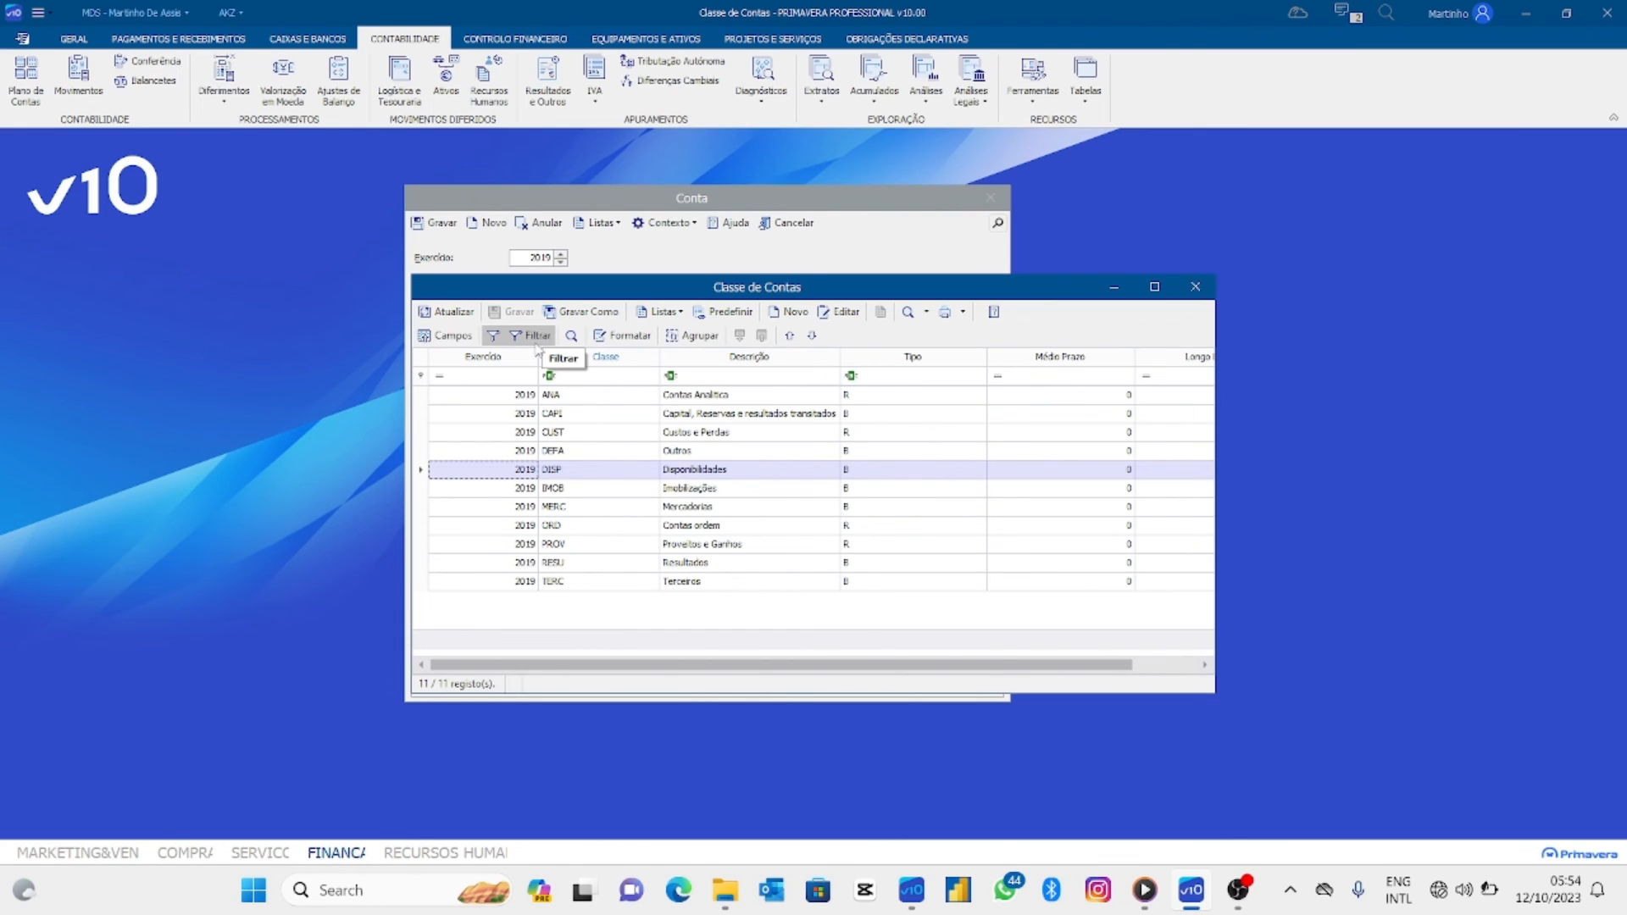
left_click(703, 511)
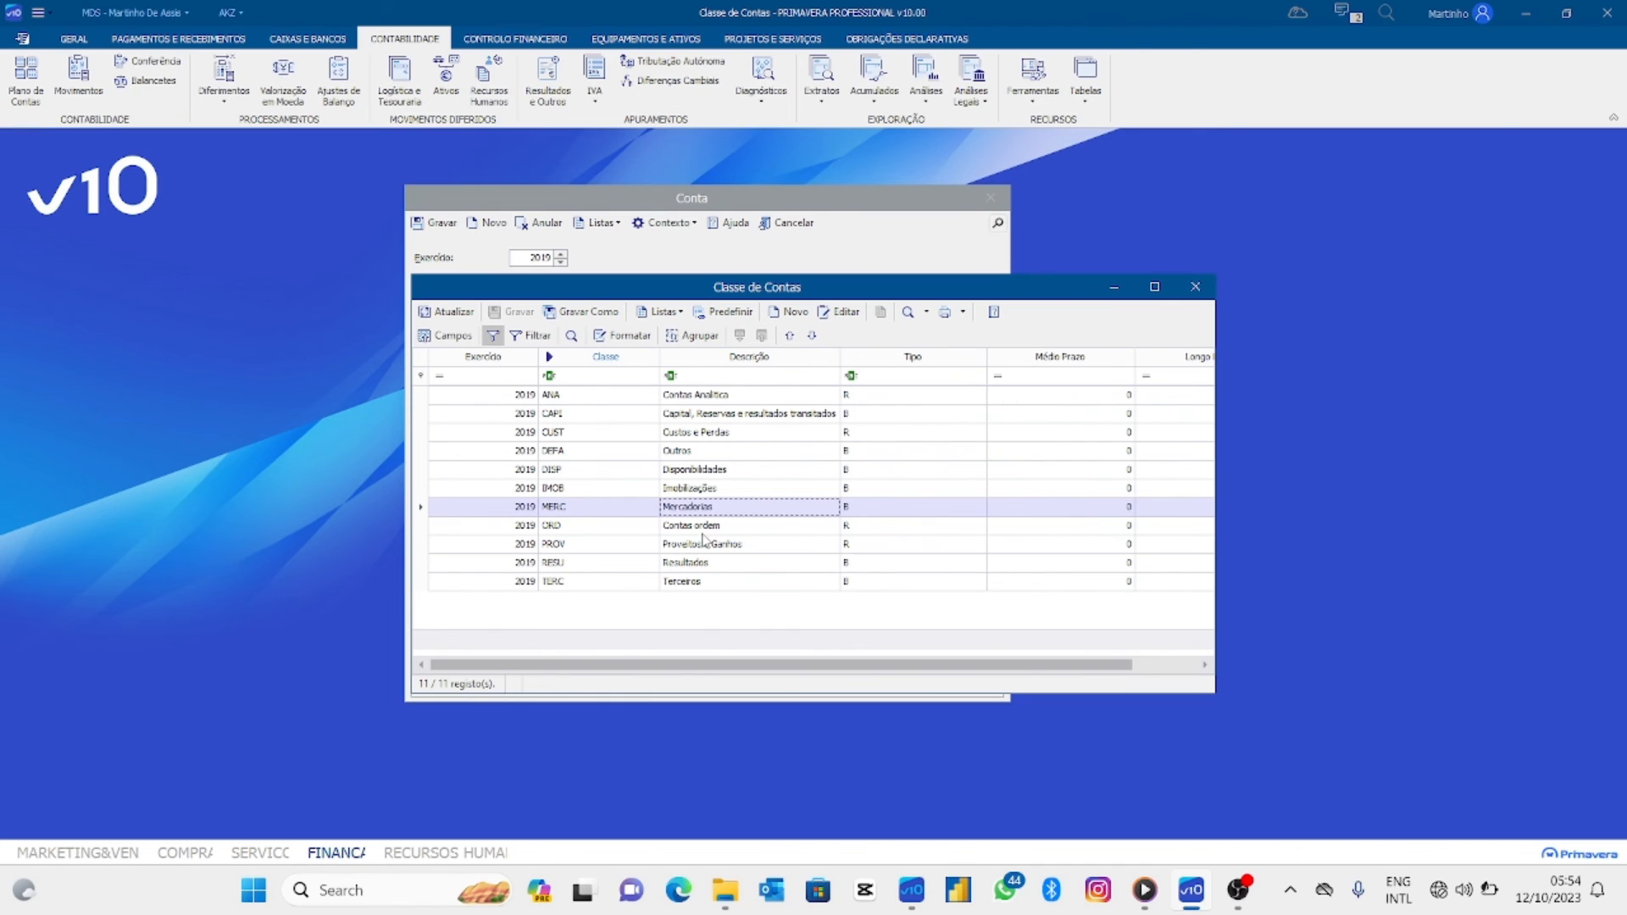
left_click(700, 530)
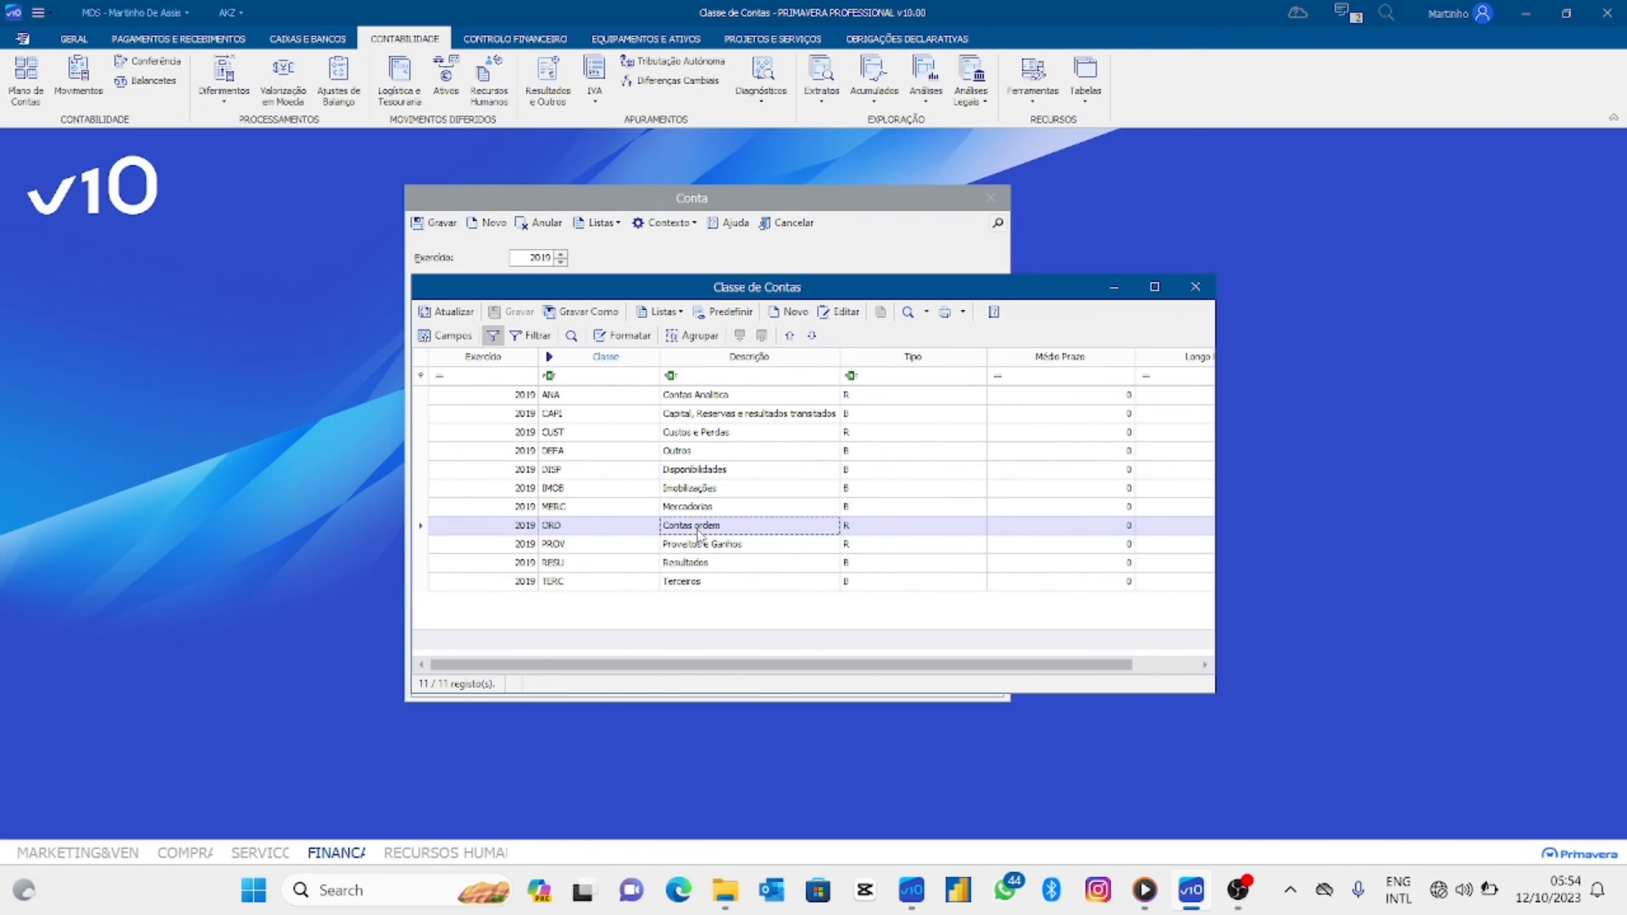
left_click(719, 475)
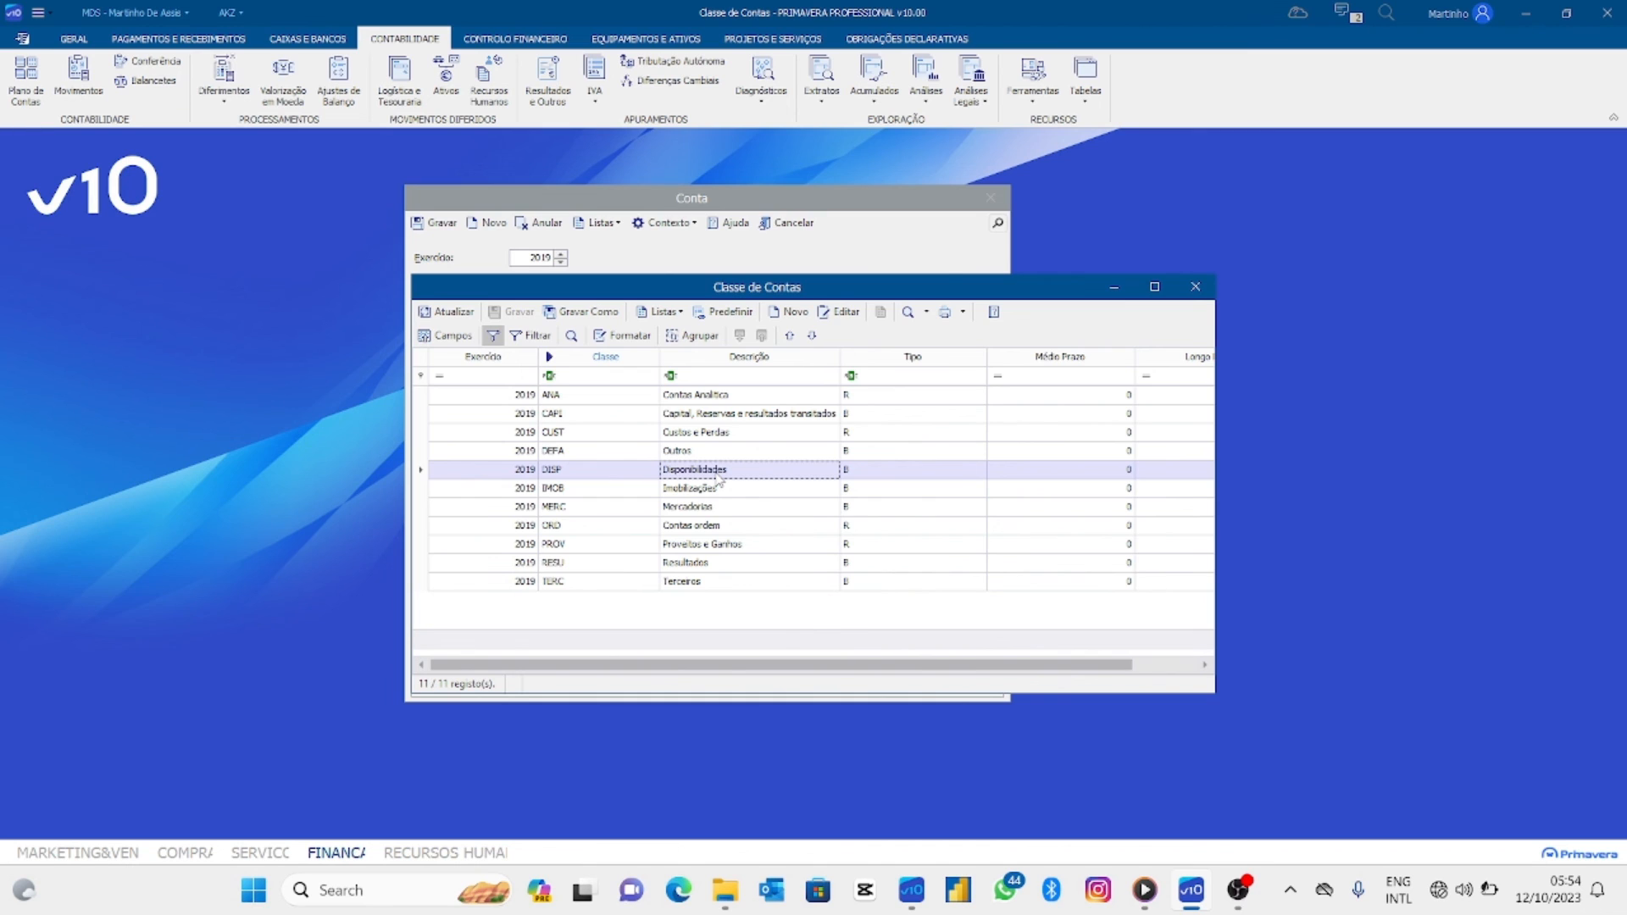
double_click(719, 481)
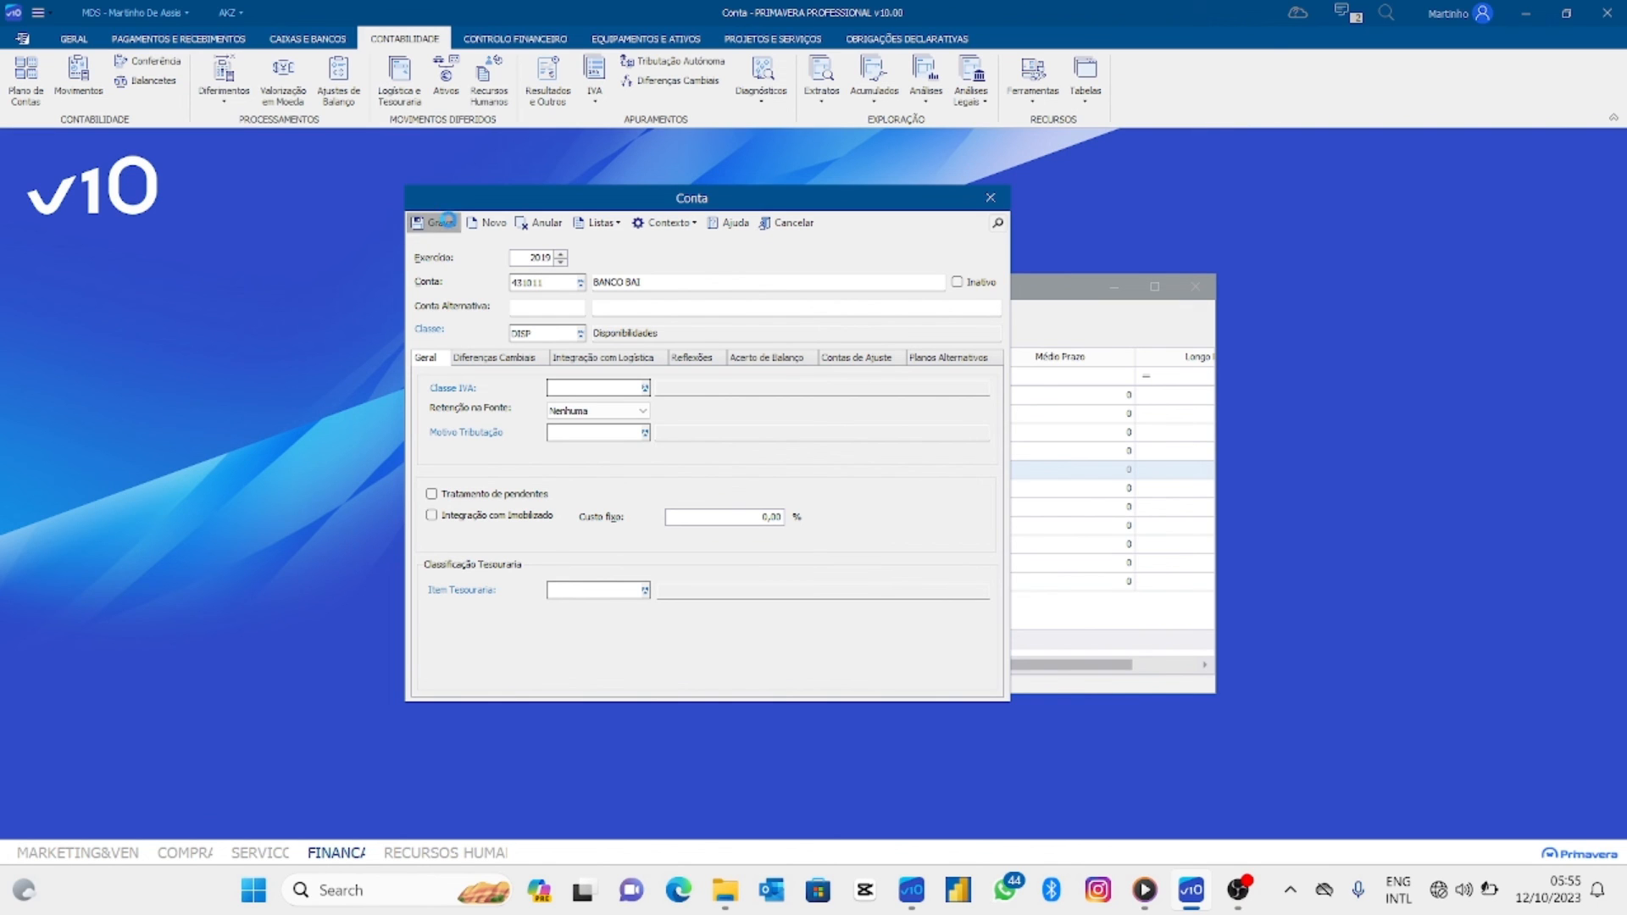
Save BANCO BAI under account number 431011, accepting the conversion of 43101 into an integrating account and the transfer of its movements.
left_click(452, 224)
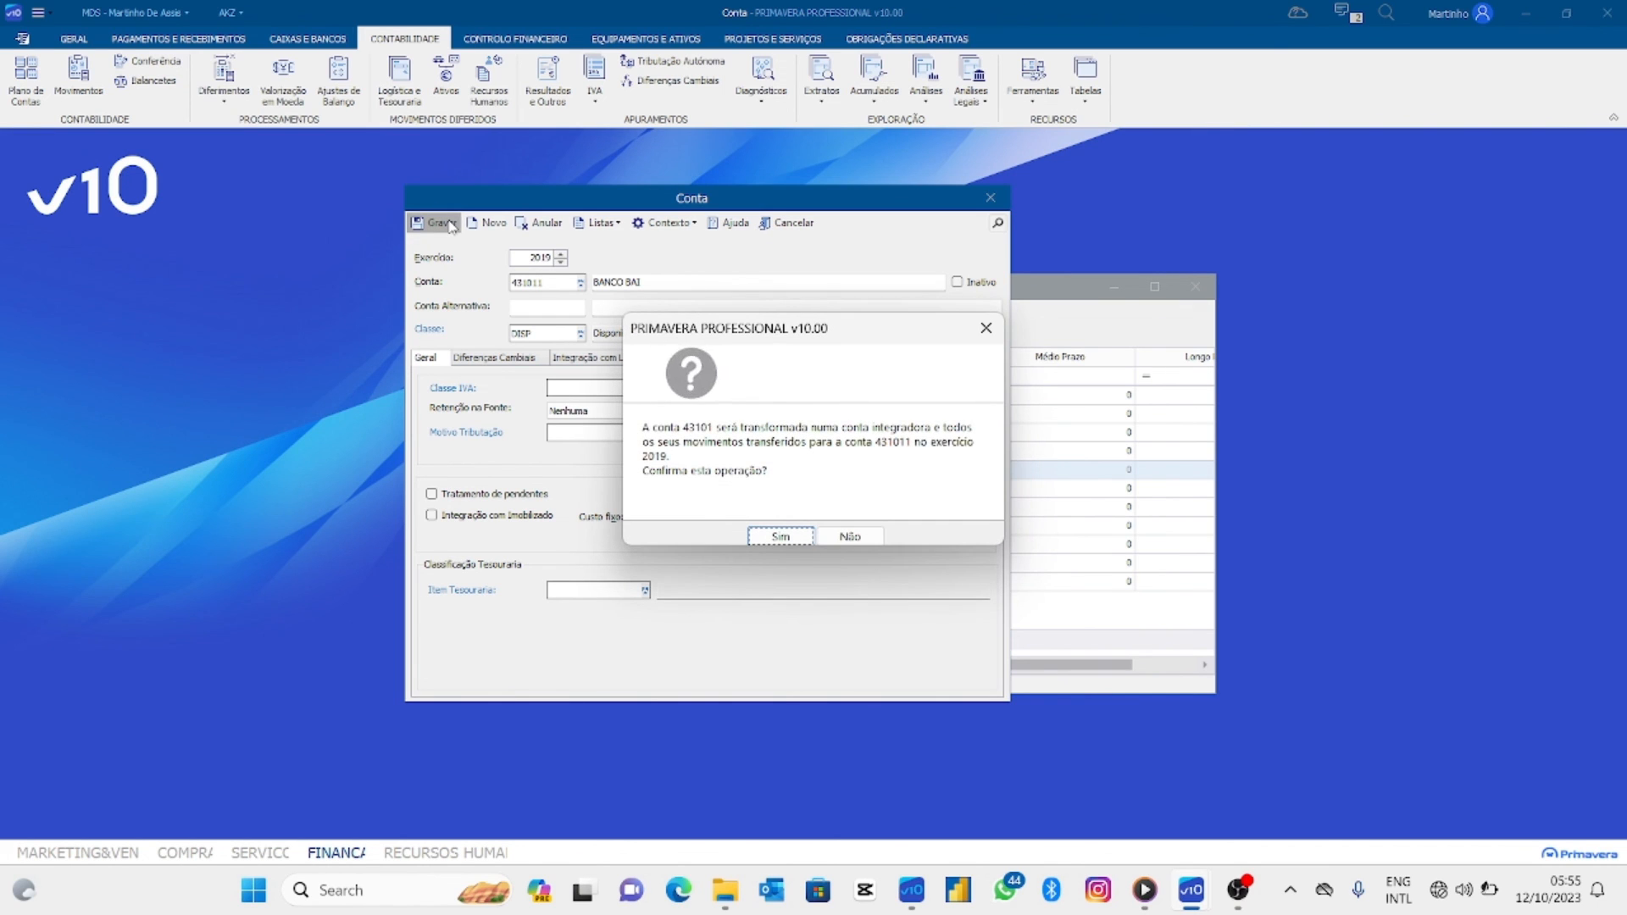
left_click_drag(848, 323, 1203, 182)
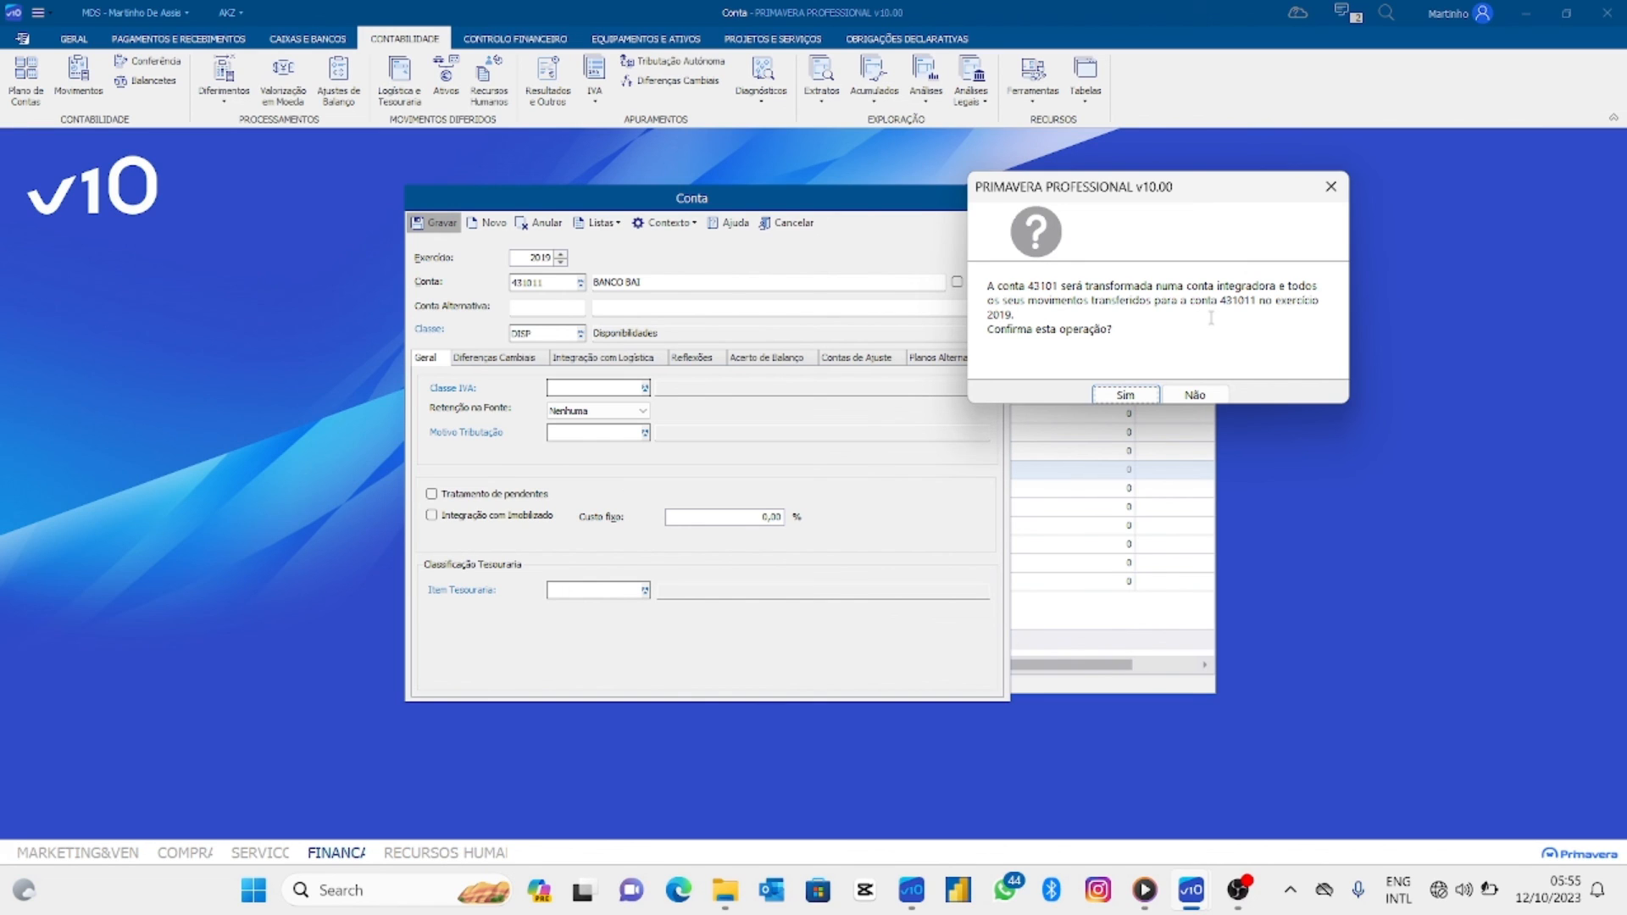
left_click(1127, 396)
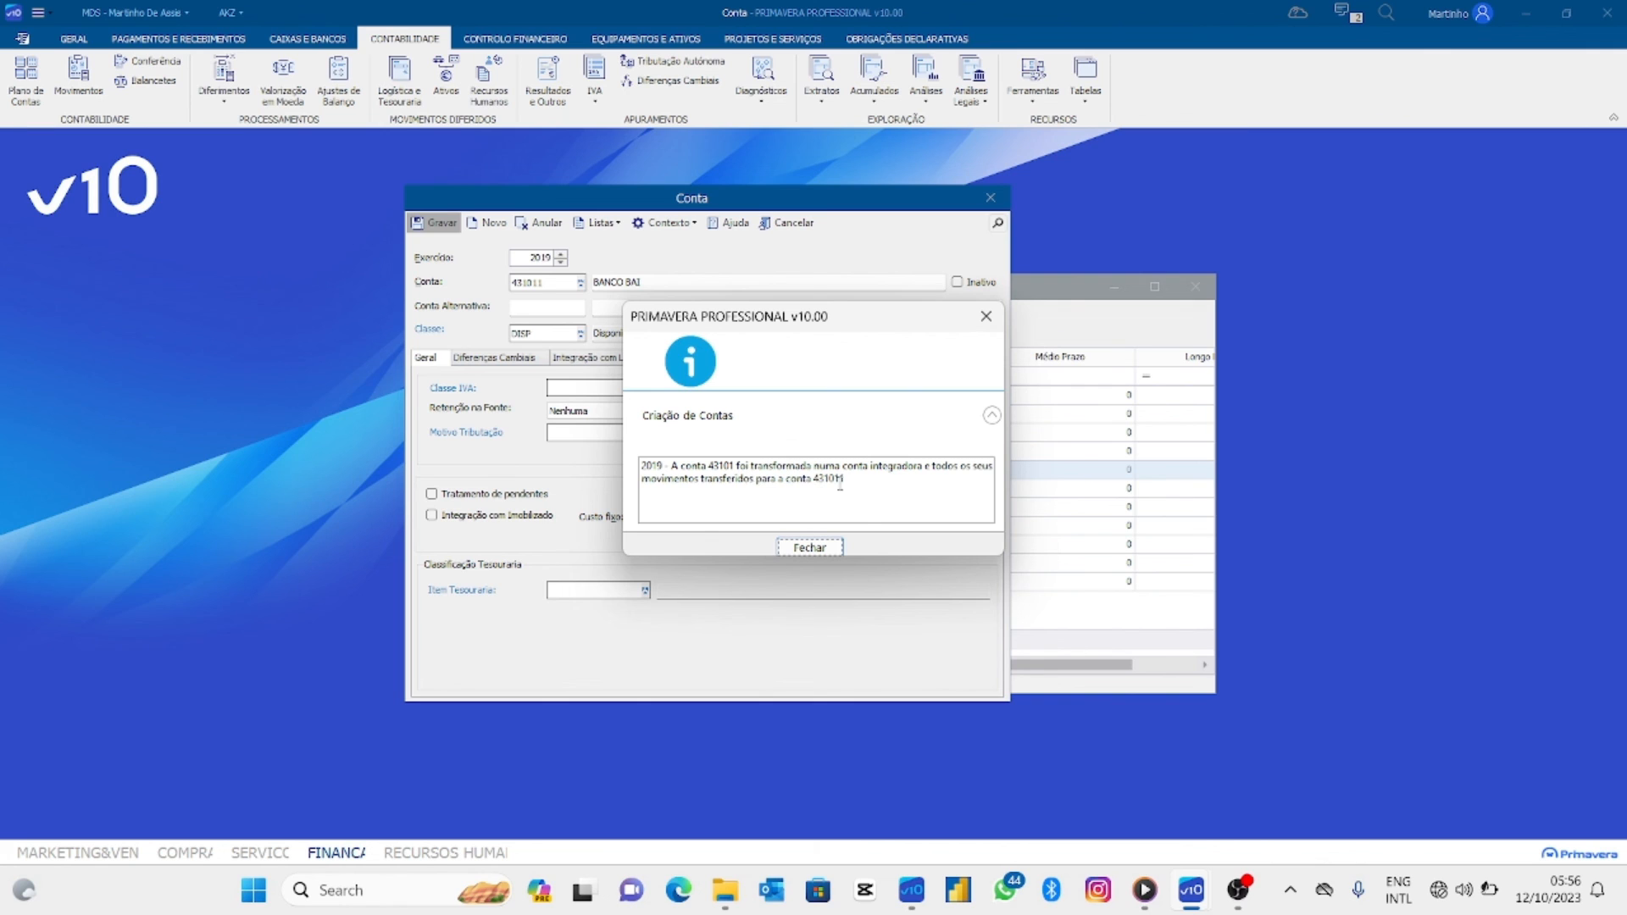
left_click(834, 555)
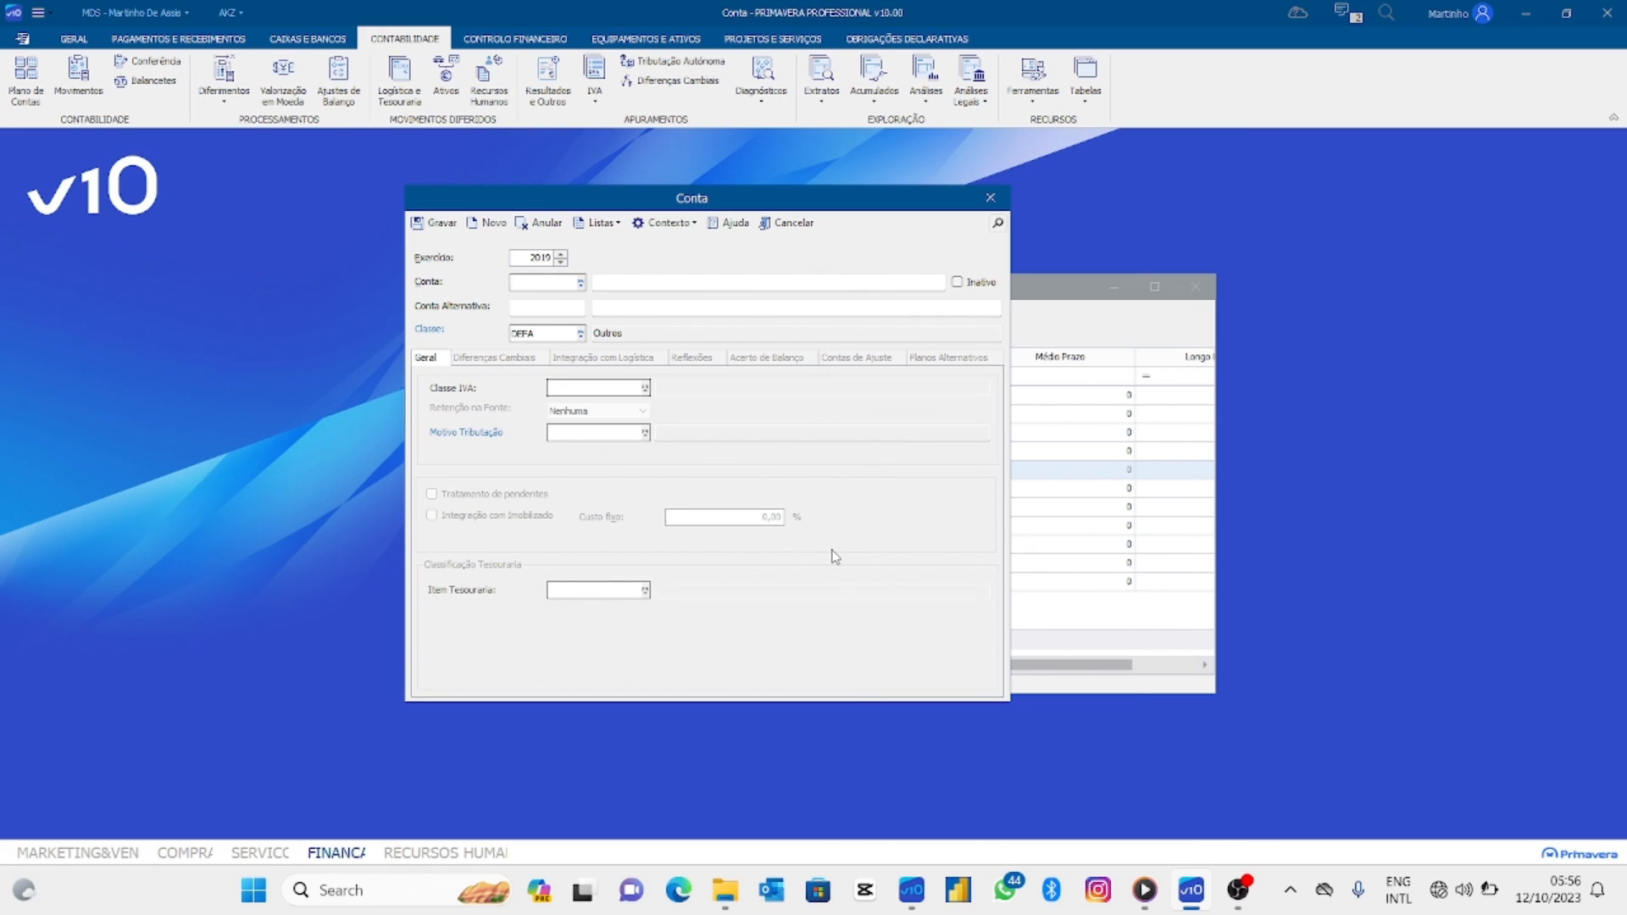
Reopen the account list and locate the BANCO BAI account below 43101.
key("F4")
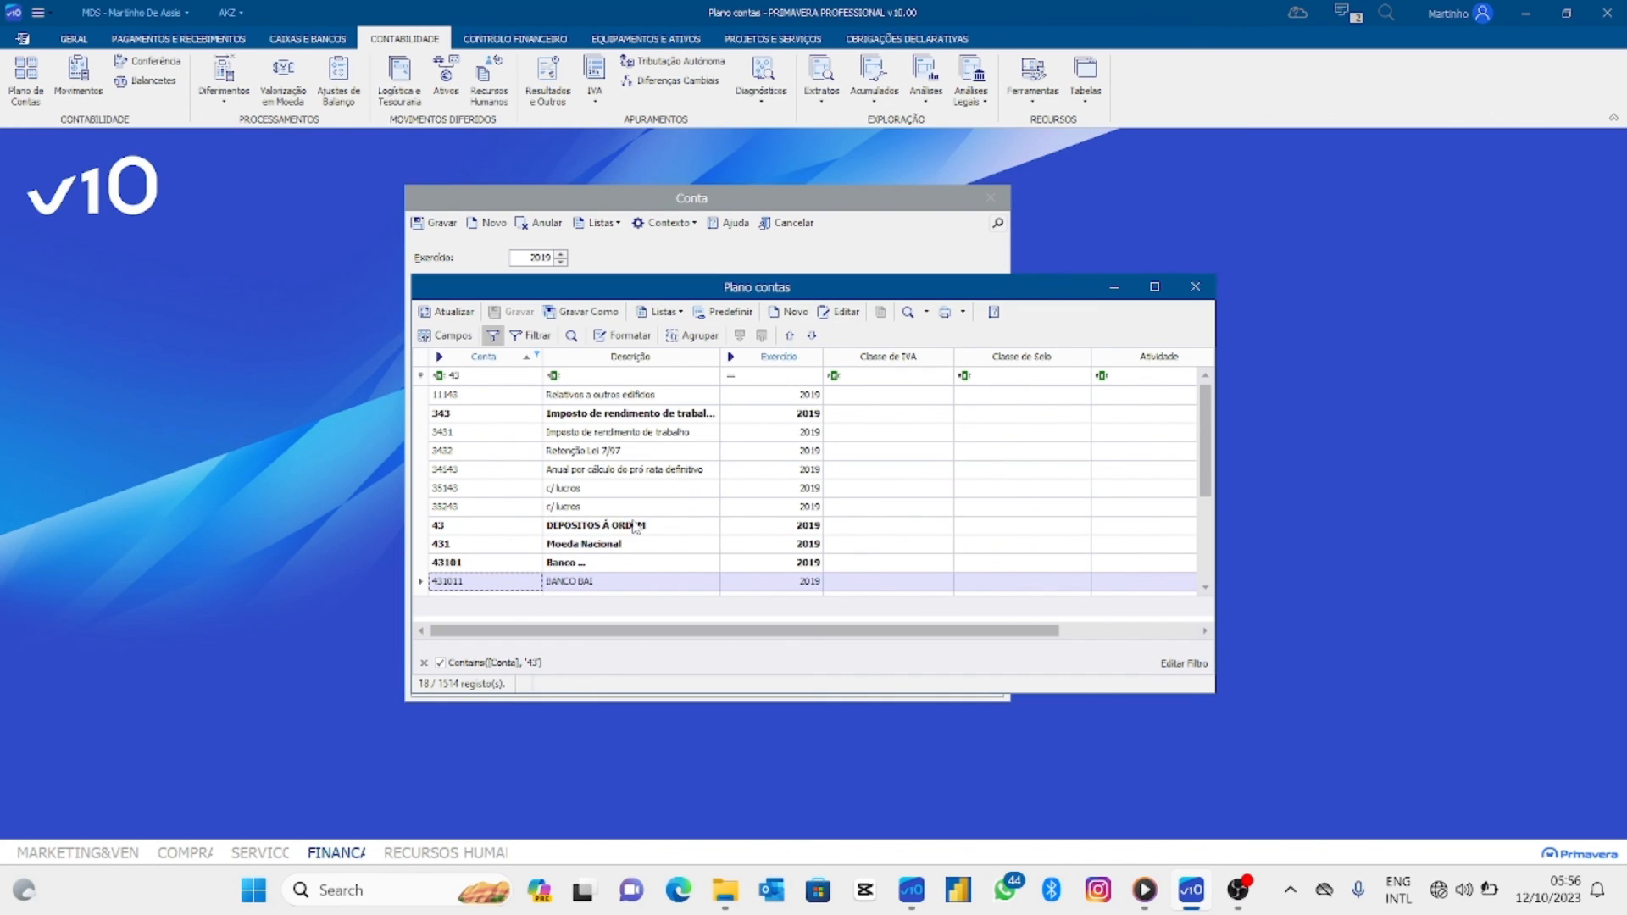
scroll(642, 521, "down", 1)
left_click(599, 567)
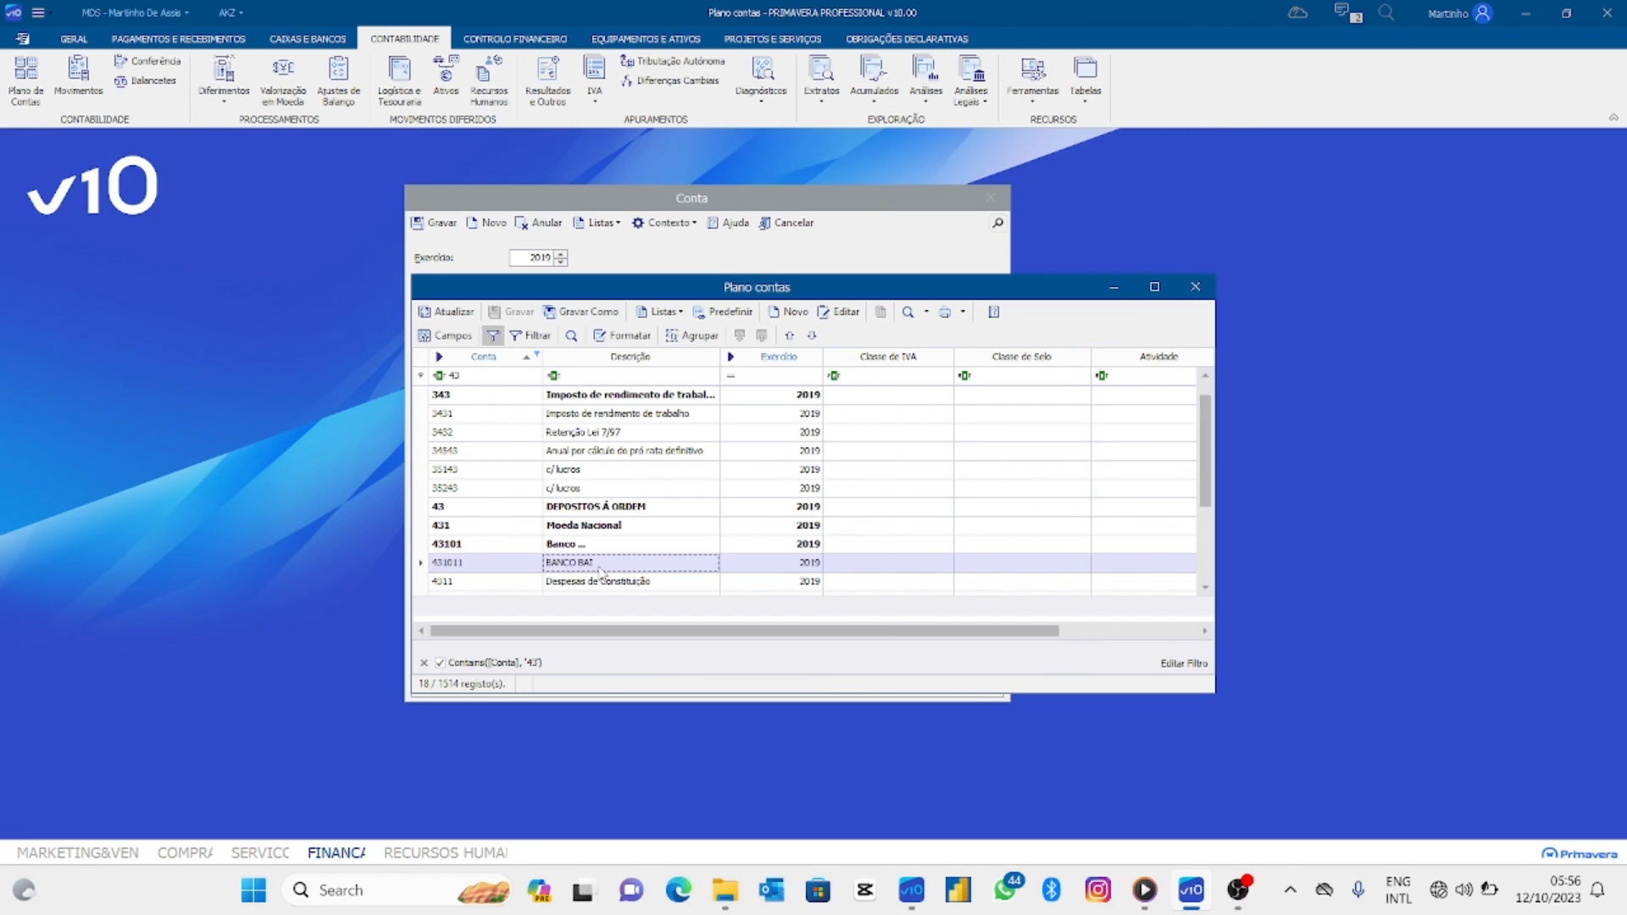